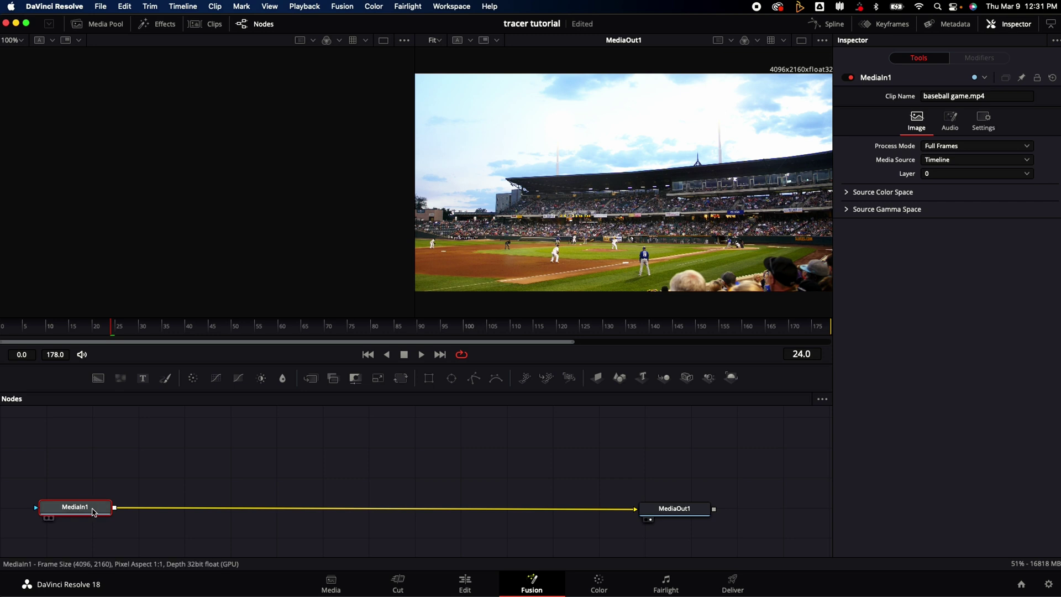
# View MediaIn1, add a Paint node after it and slide Paint1 along the link toward MediaOut1
pyautogui.press('1')
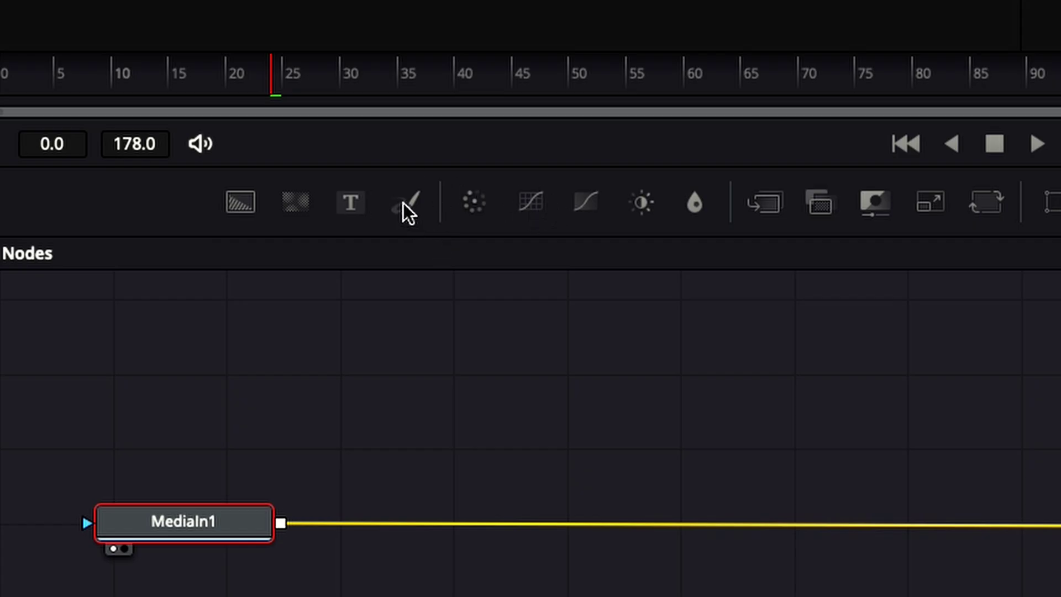
pyautogui.click(405, 205)
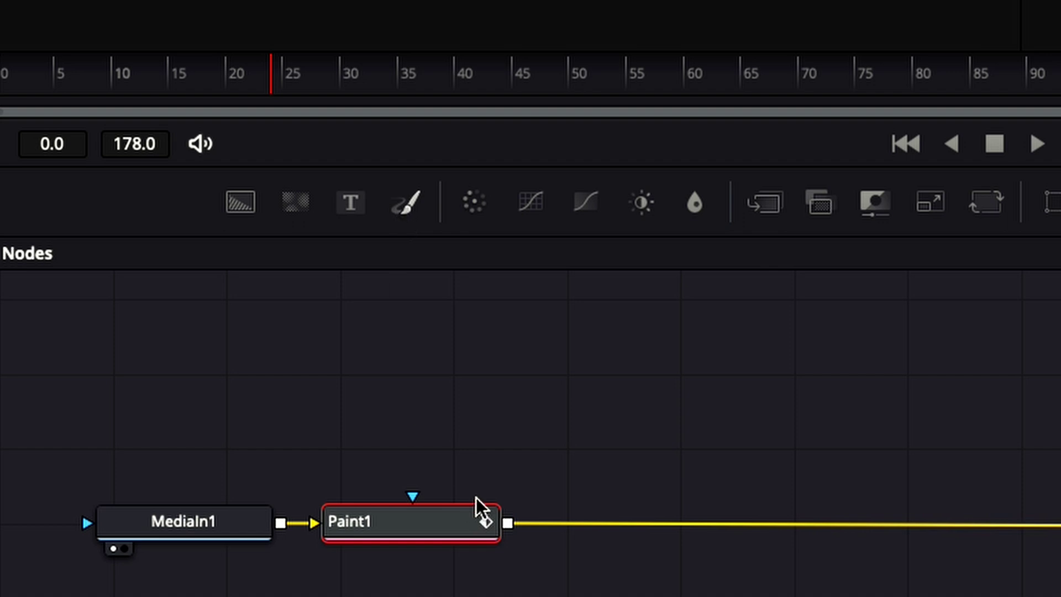
pyautogui.moveTo(445, 522); pyautogui.dragTo(667, 525)
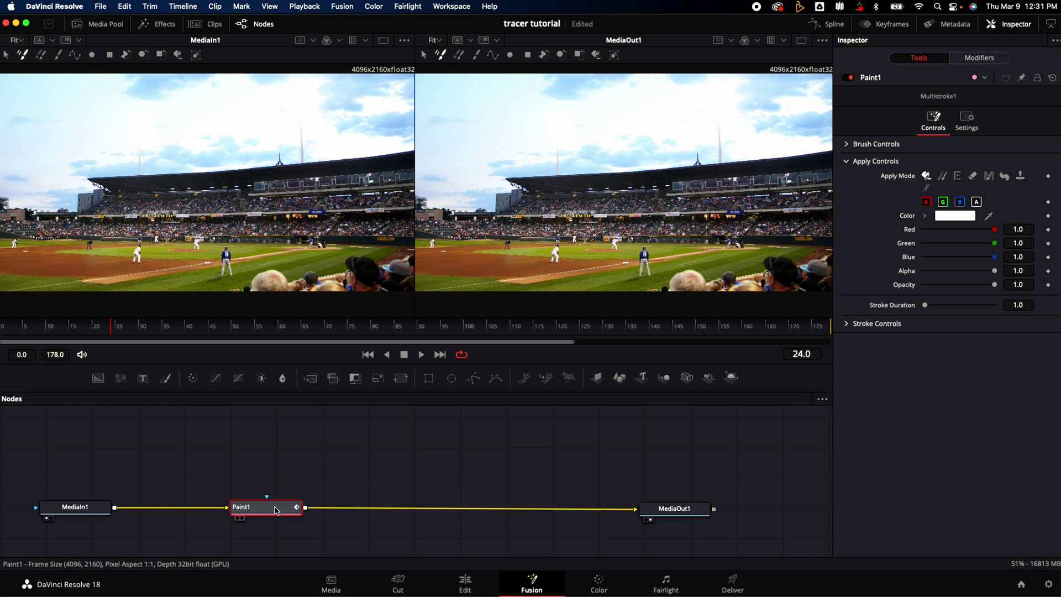
# Zoom the viewer on the batter and shrink the Paint brush size to about 0.0039
pyautogui.scroll(5, 729, 238)
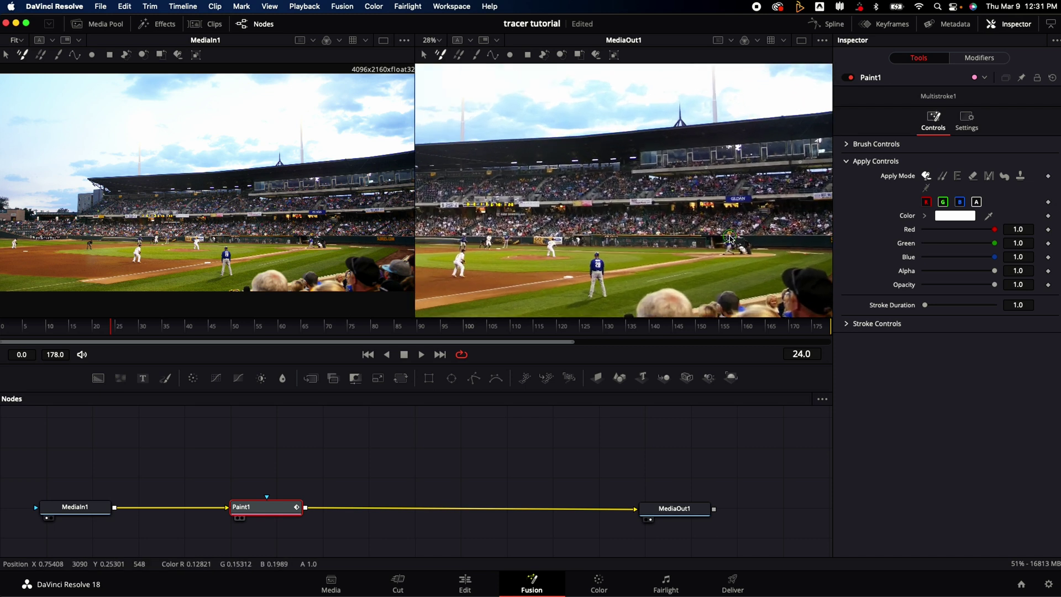
pyautogui.scroll(1, 711, 241)
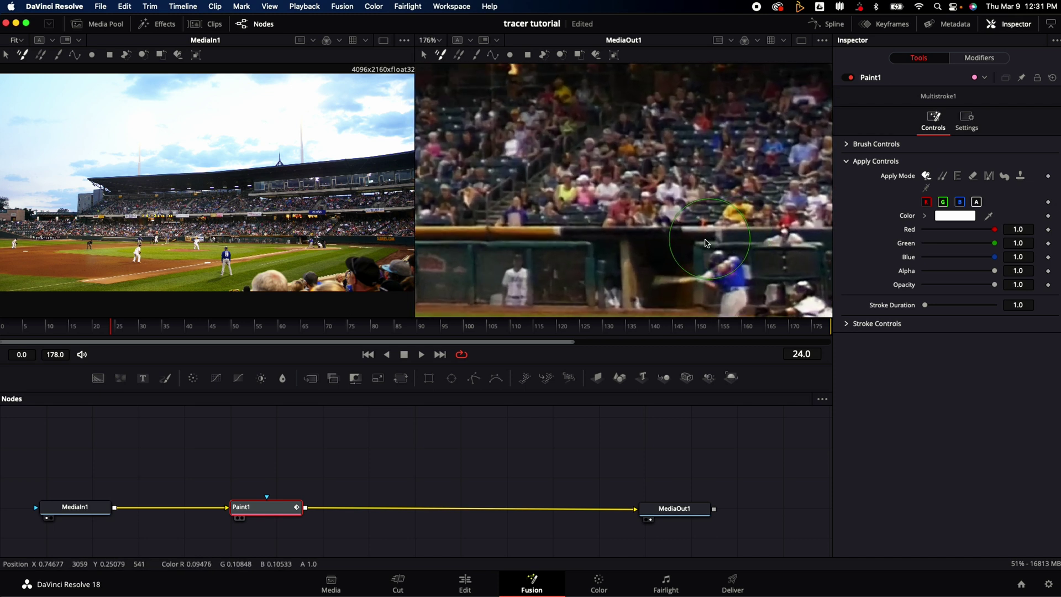
pyautogui.scroll(-5, 690, 243)
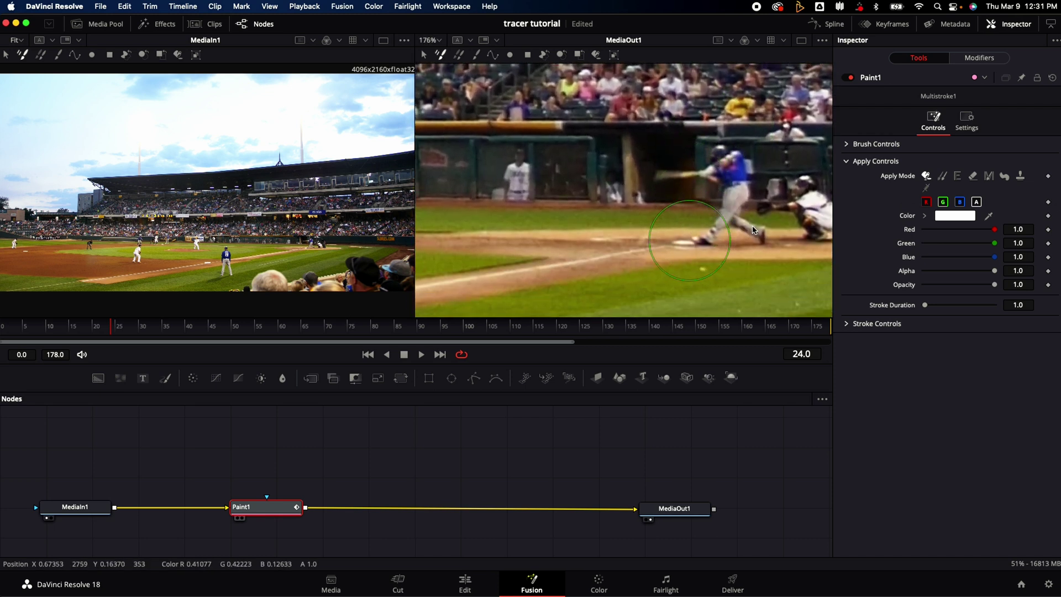
pyautogui.click(847, 144)
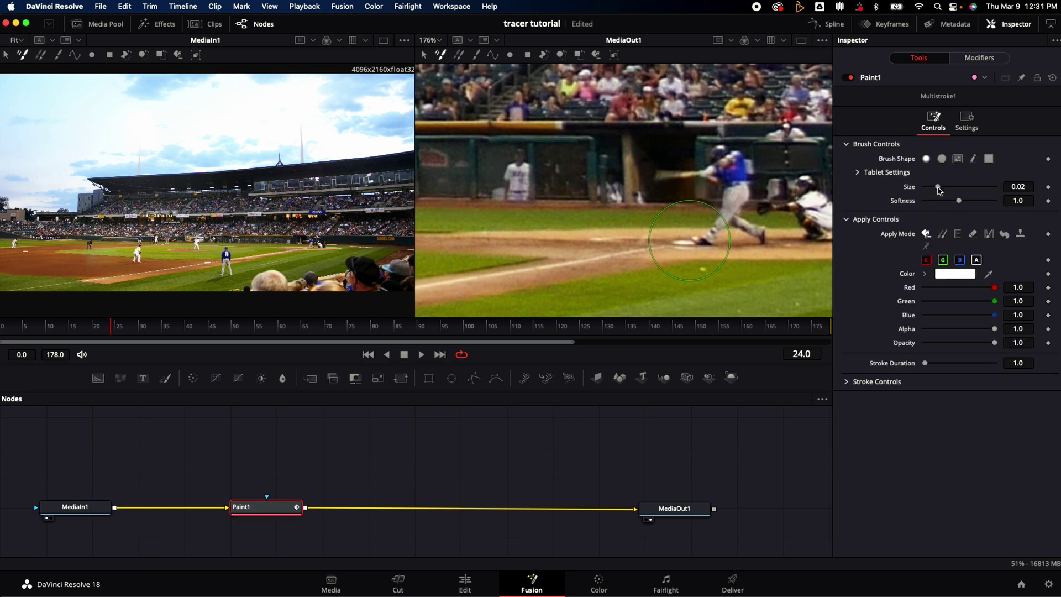
pyautogui.moveTo(938, 188); pyautogui.dragTo(933, 189)
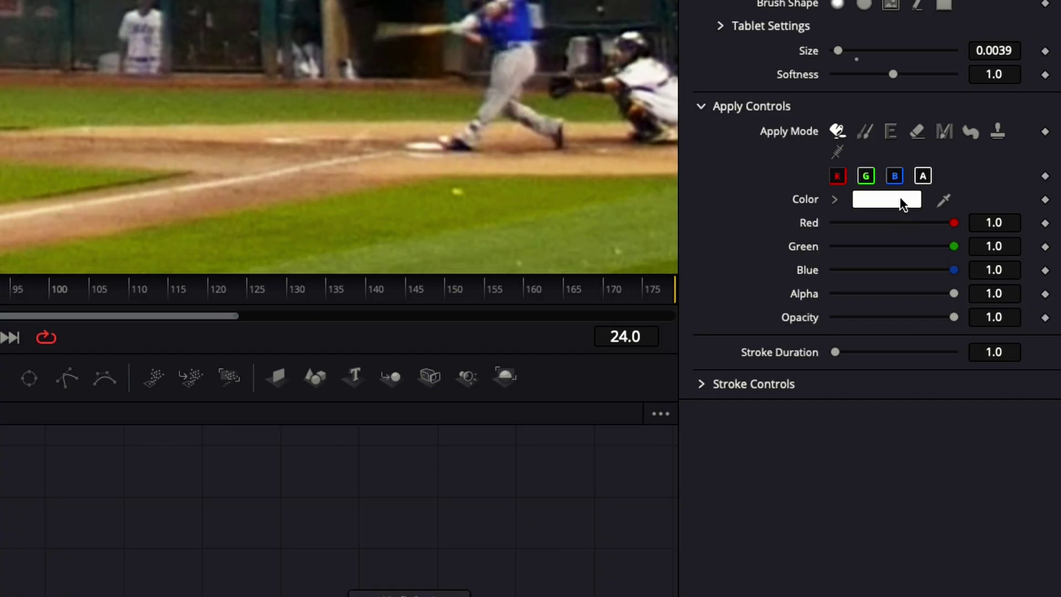
# Set the paint stroke colour to red and return to frame 23
pyautogui.click(963, 273)
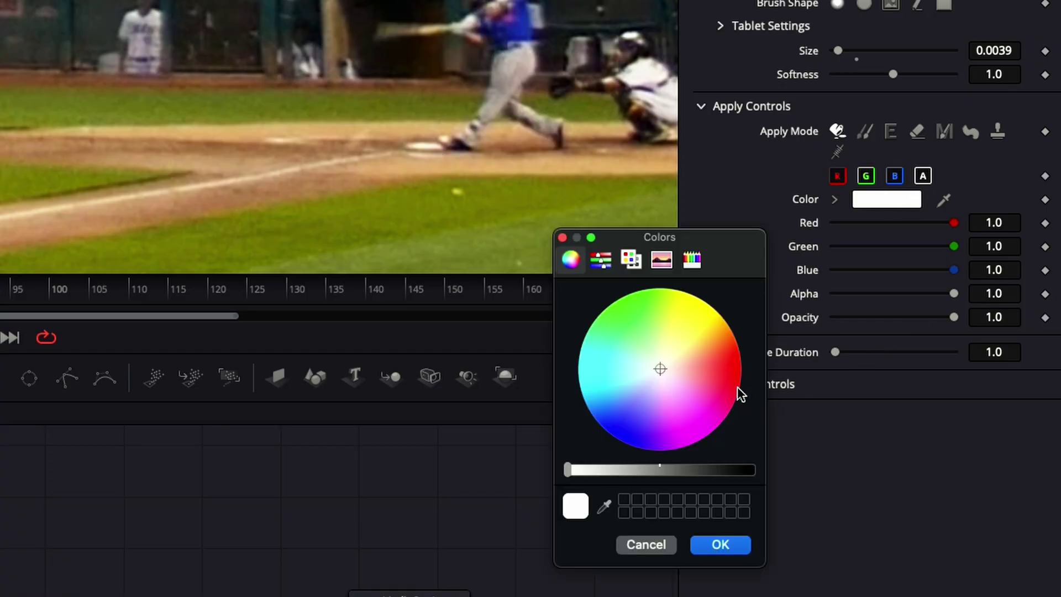
pyautogui.moveTo(740, 394); pyautogui.dragTo(777, 383)
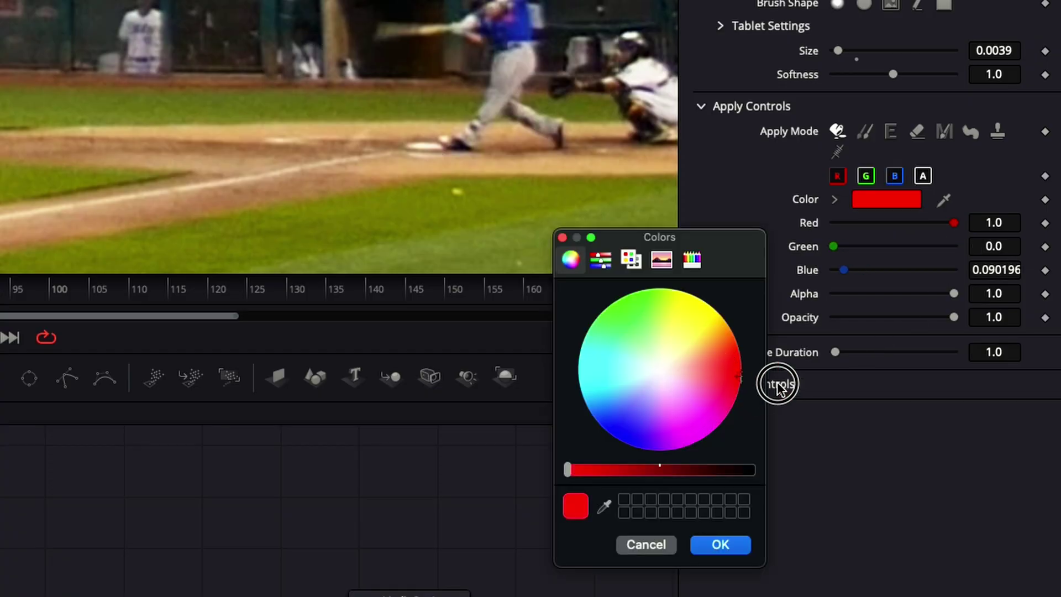
pyautogui.click(736, 547)
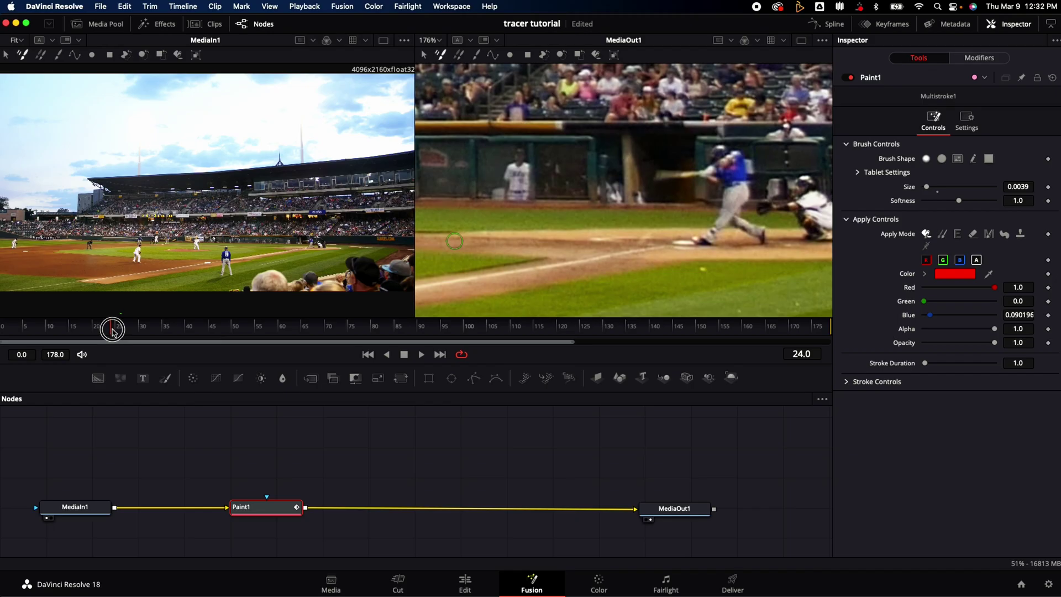
pyautogui.moveTo(105, 325)
pyautogui.mouseDown()
pyautogui.moveTo(121, 327)
pyautogui.moveTo(95, 330)
pyautogui.moveTo(108, 333)
pyautogui.mouseUp()
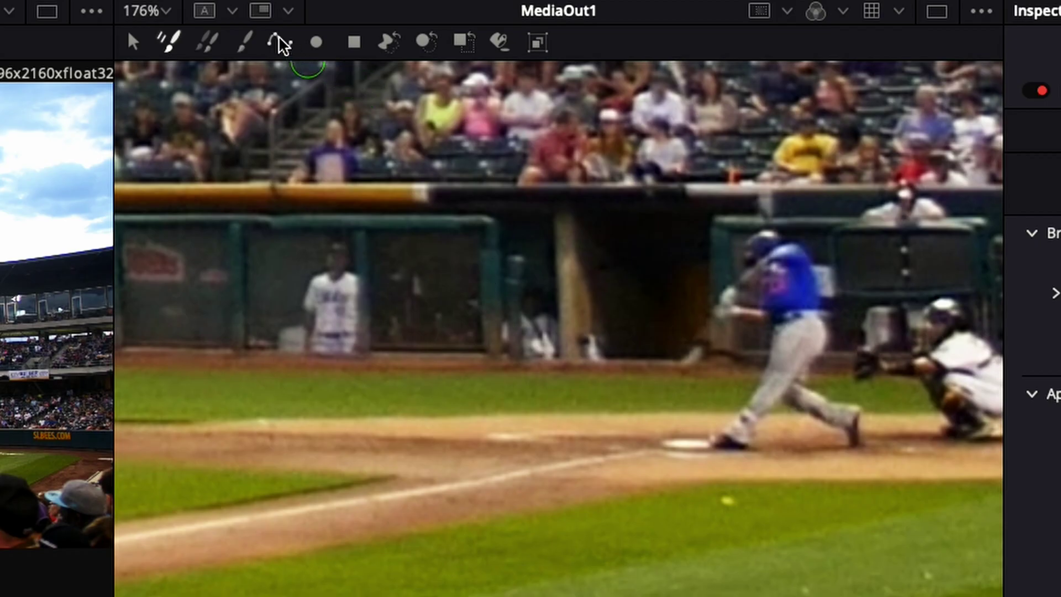
# Draw a red polyline stroke with a point on the ball at each frame from 23 to 28
pyautogui.click(492, 55)
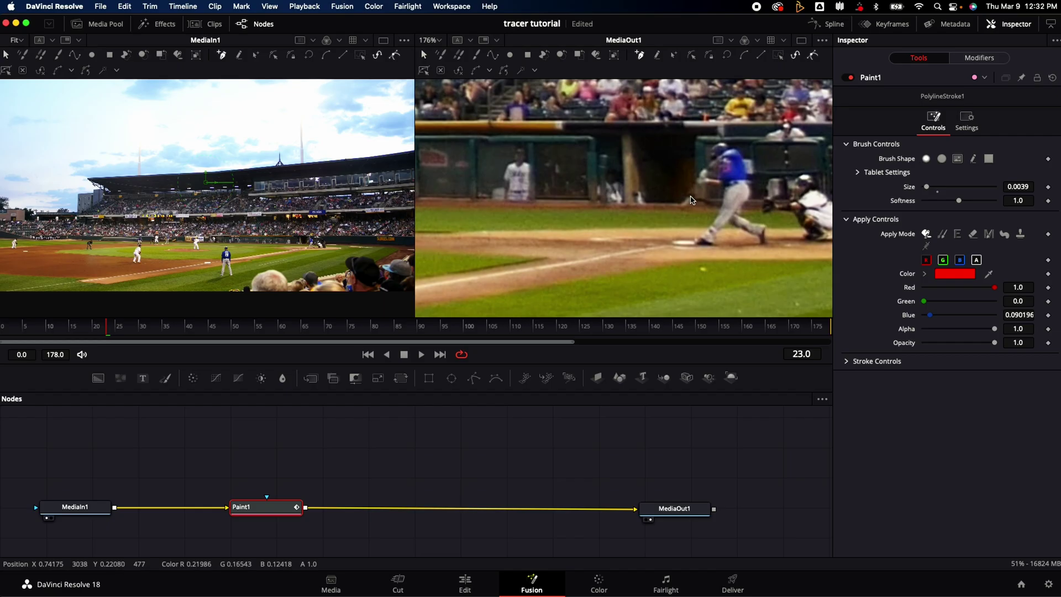
pyautogui.click(691, 198)
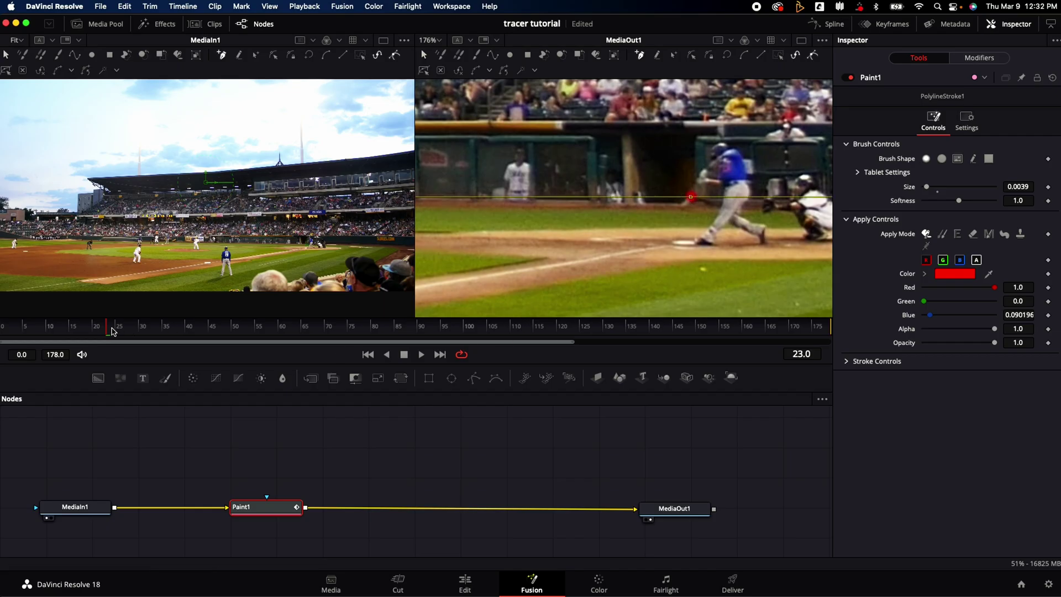
pyautogui.click(115, 332)
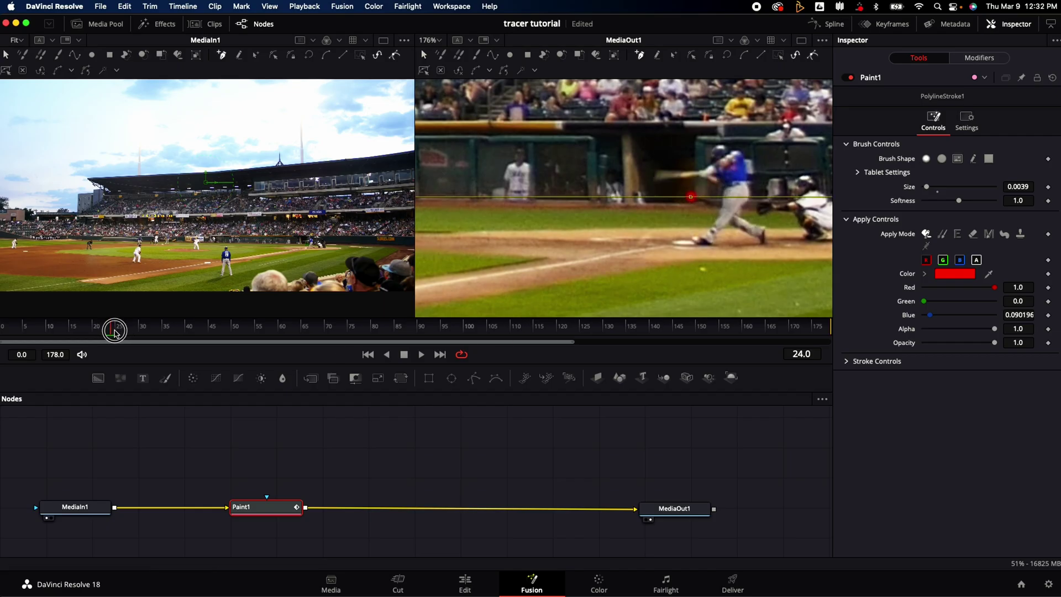
pyautogui.click(648, 236)
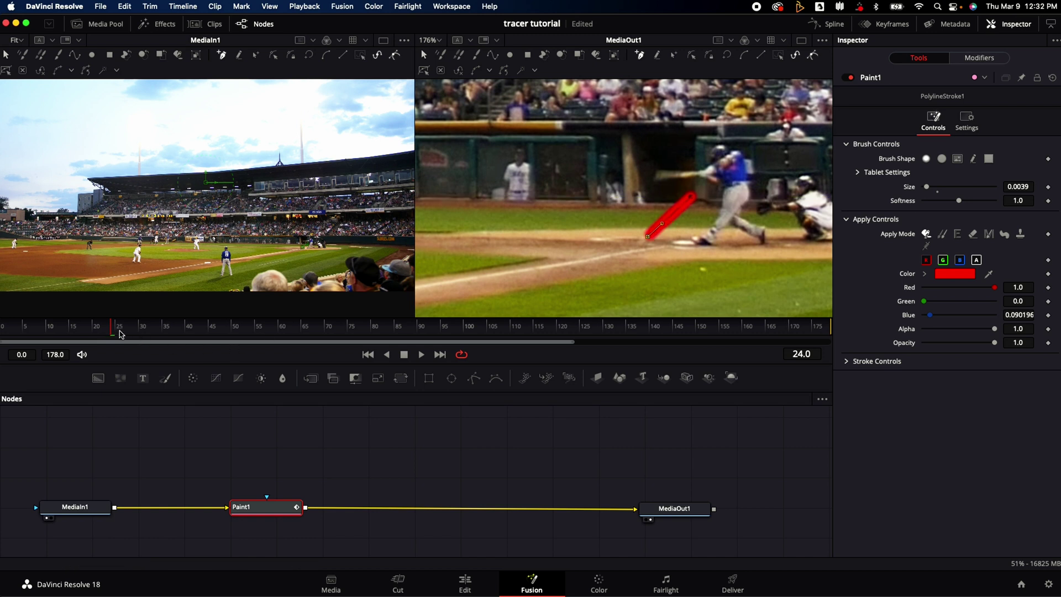
pyautogui.click(115, 330)
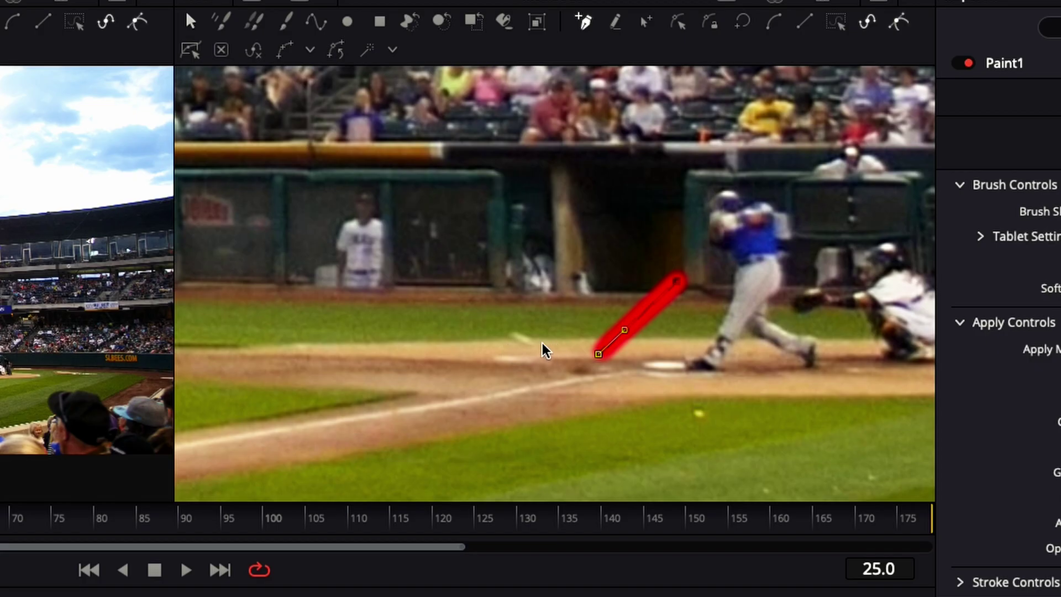
pyautogui.click(529, 343)
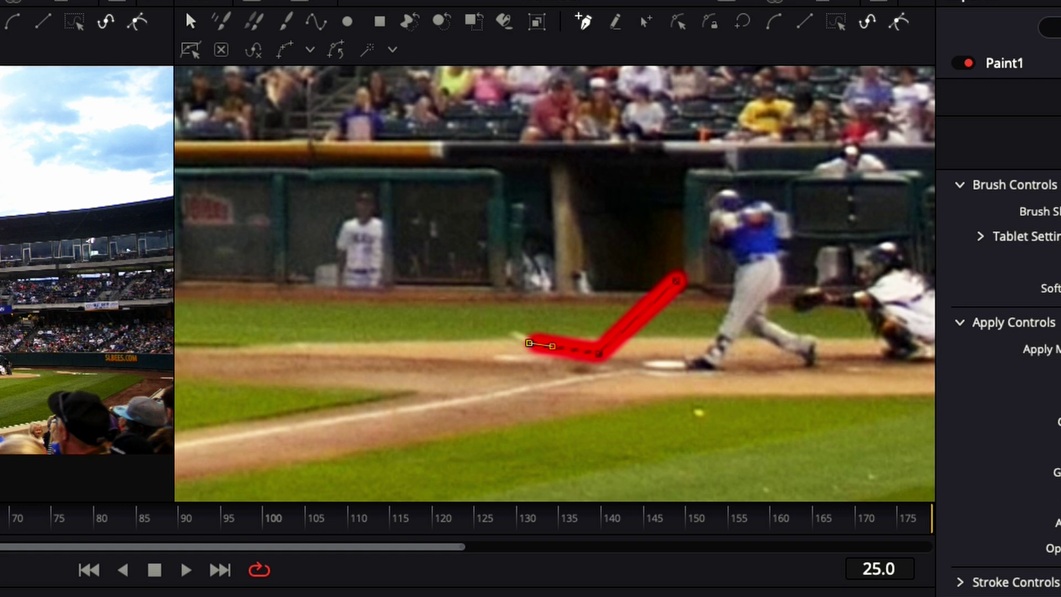
pyautogui.moveTo(124, 328); pyautogui.dragTo(129, 328)
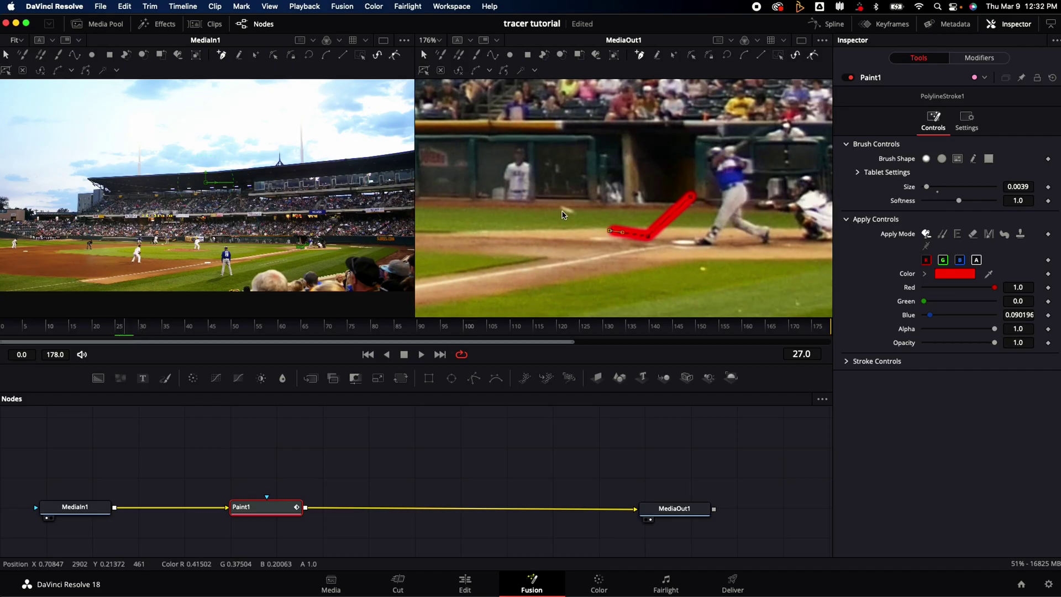
pyautogui.click(574, 213)
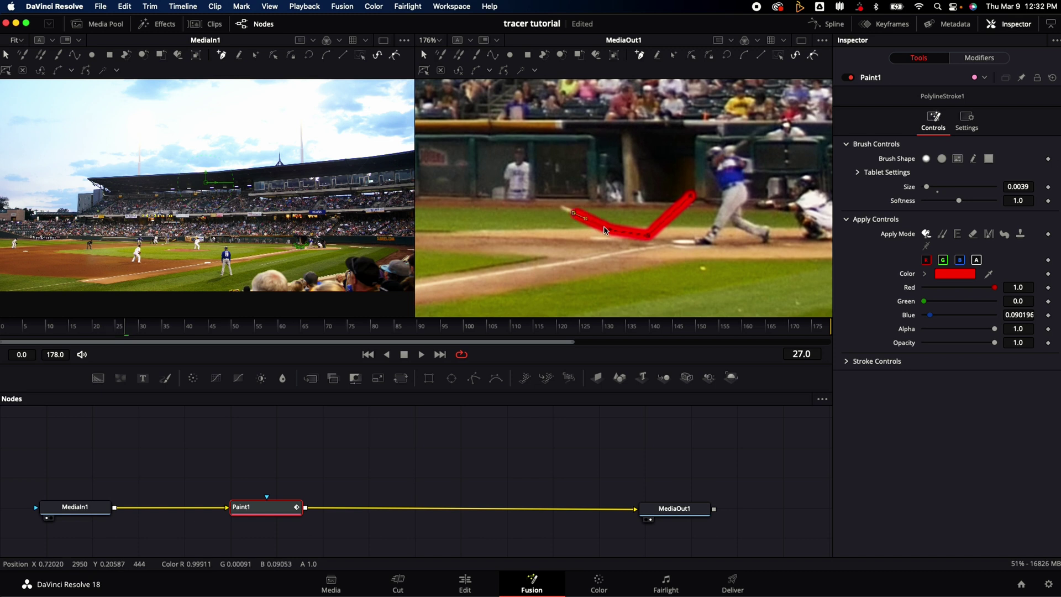
pyautogui.click(611, 229)
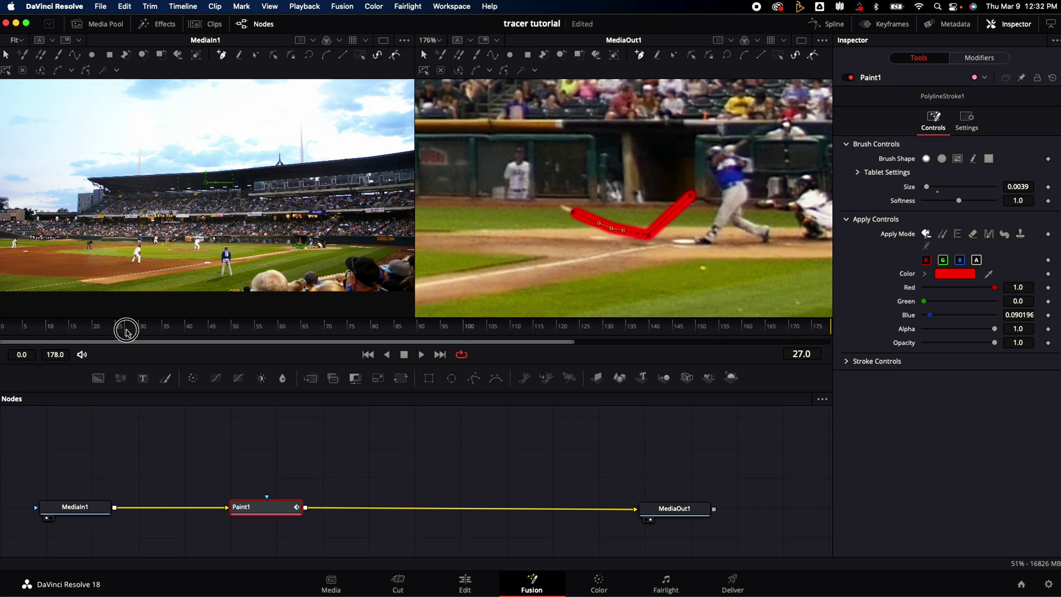
pyautogui.moveTo(128, 327); pyautogui.dragTo(130, 327)
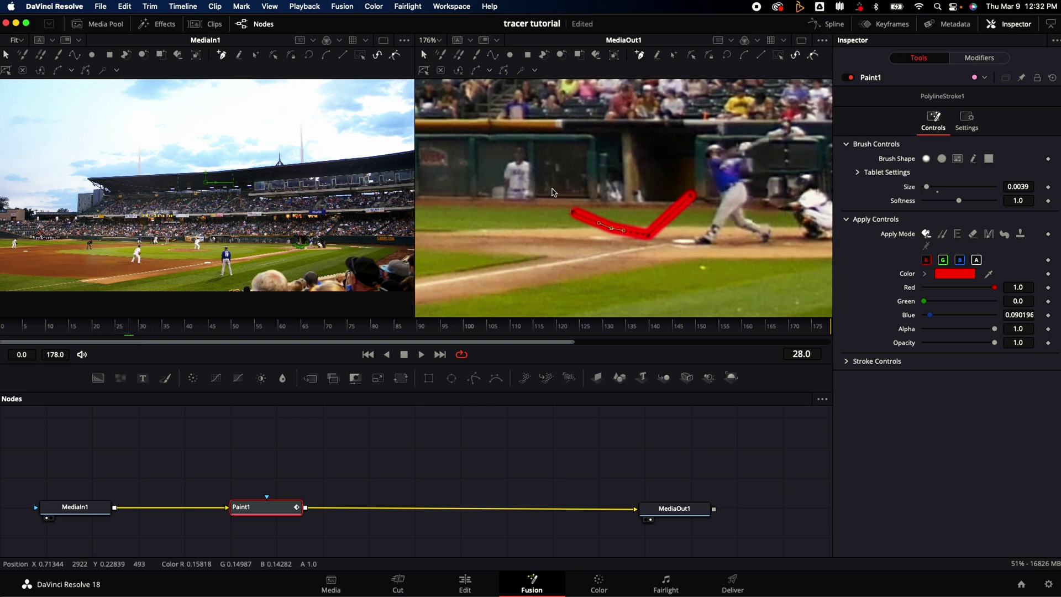
# Add a point on the ball at frame 28, then drag the stroke's start onto the ball through frame 31
pyautogui.click(535, 198)
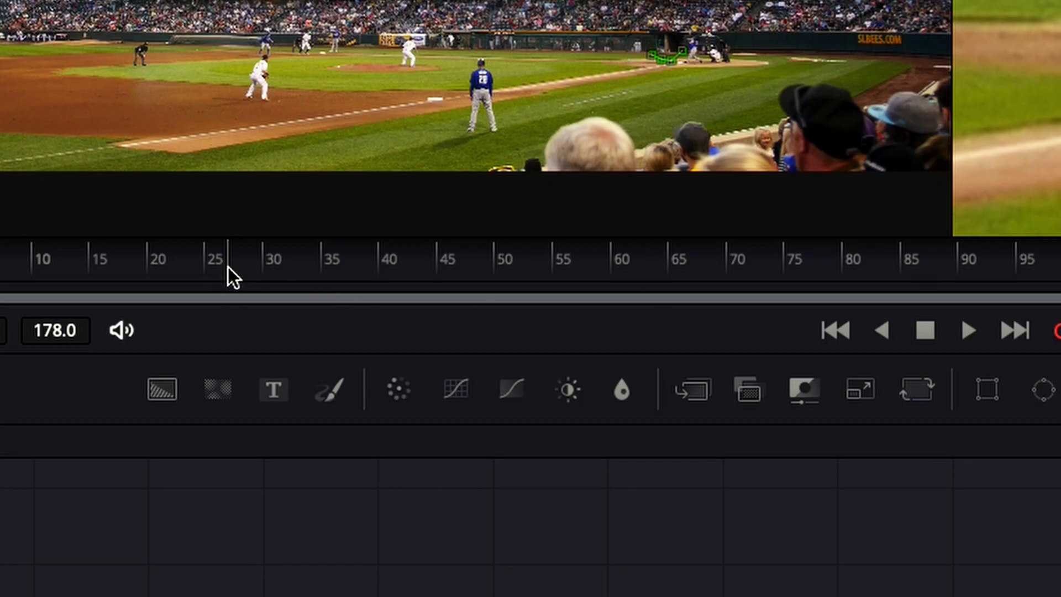
pyautogui.moveTo(237, 264); pyautogui.dragTo(241, 260)
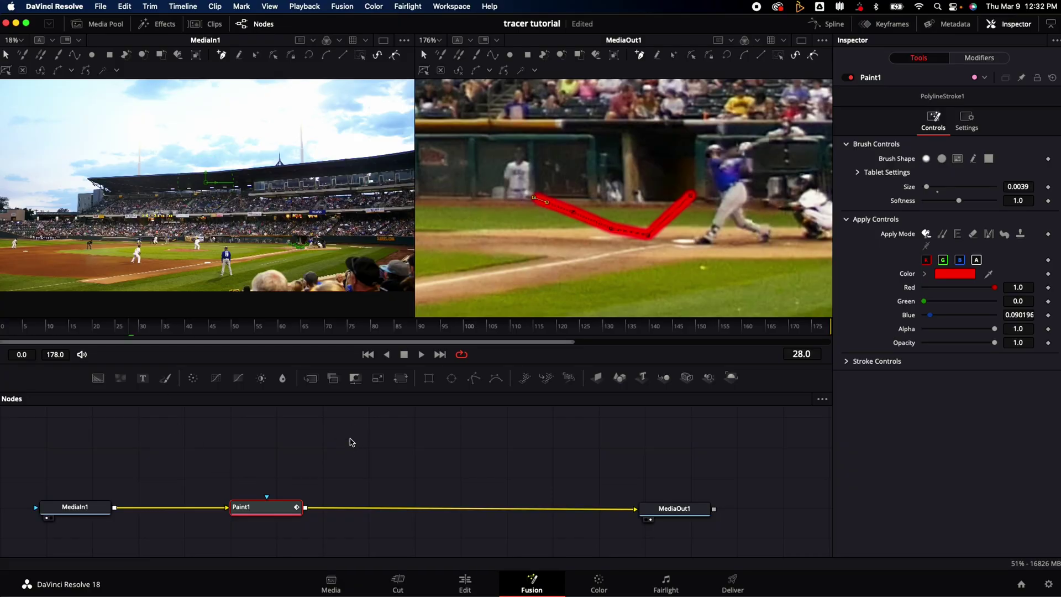
pyautogui.press('Right')
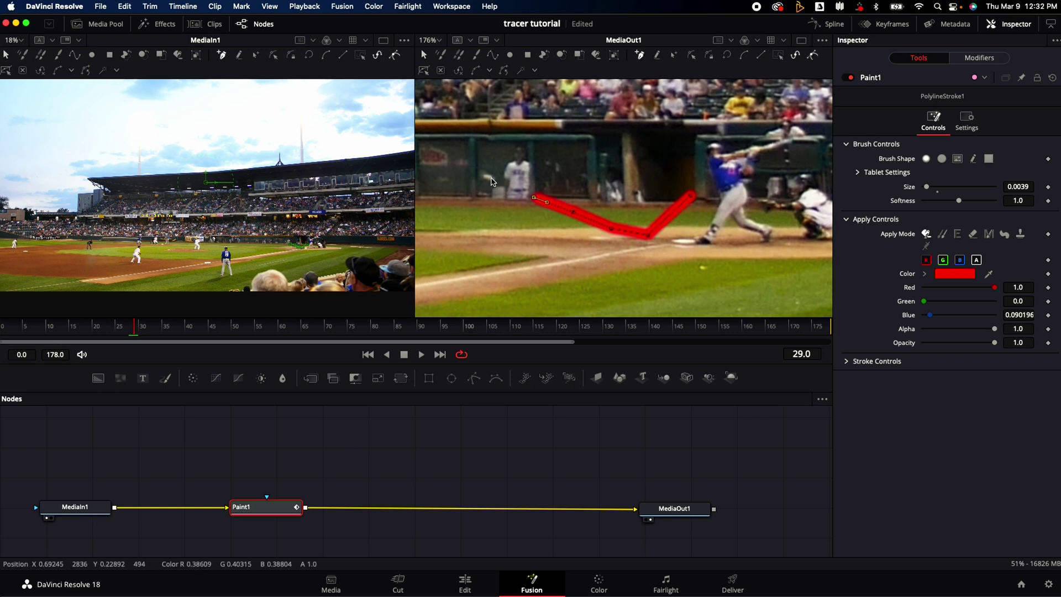
pyautogui.press('Right')
pyautogui.click(273, 448)
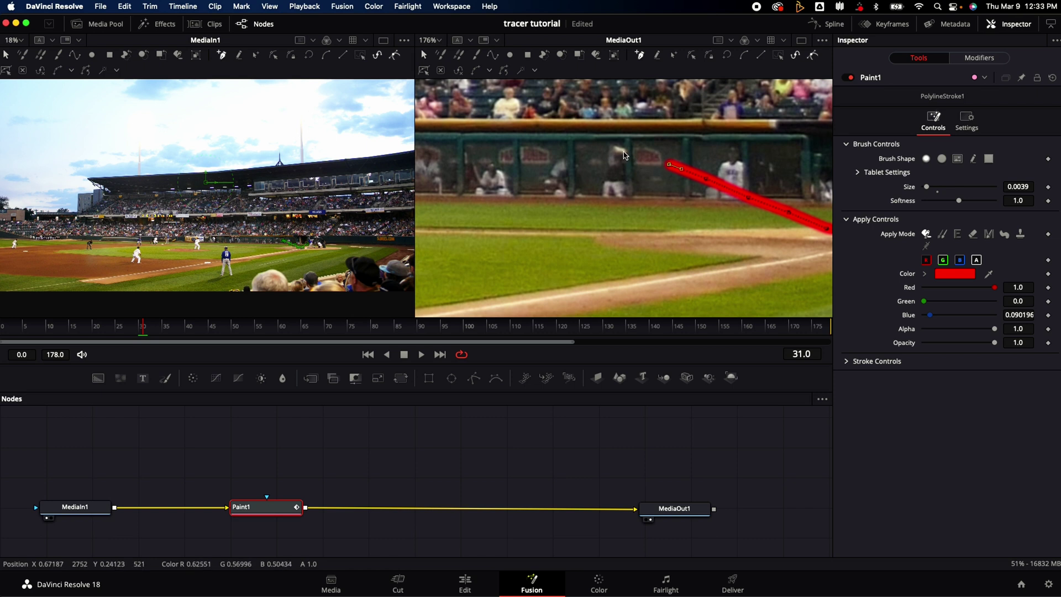
pyautogui.moveTo(625, 154); pyautogui.dragTo(627, 155)
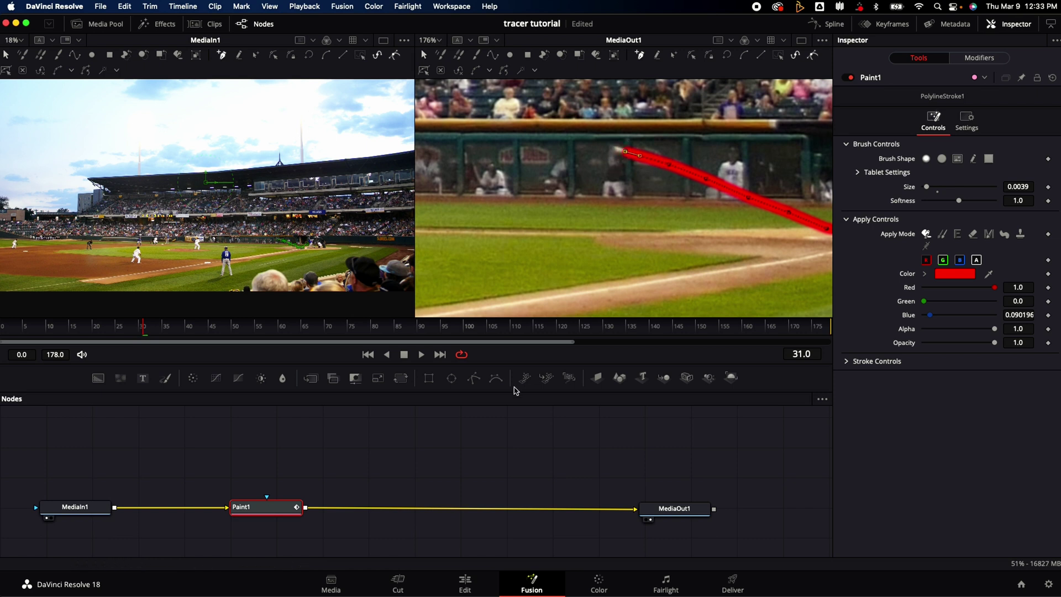
pyautogui.press('Right')
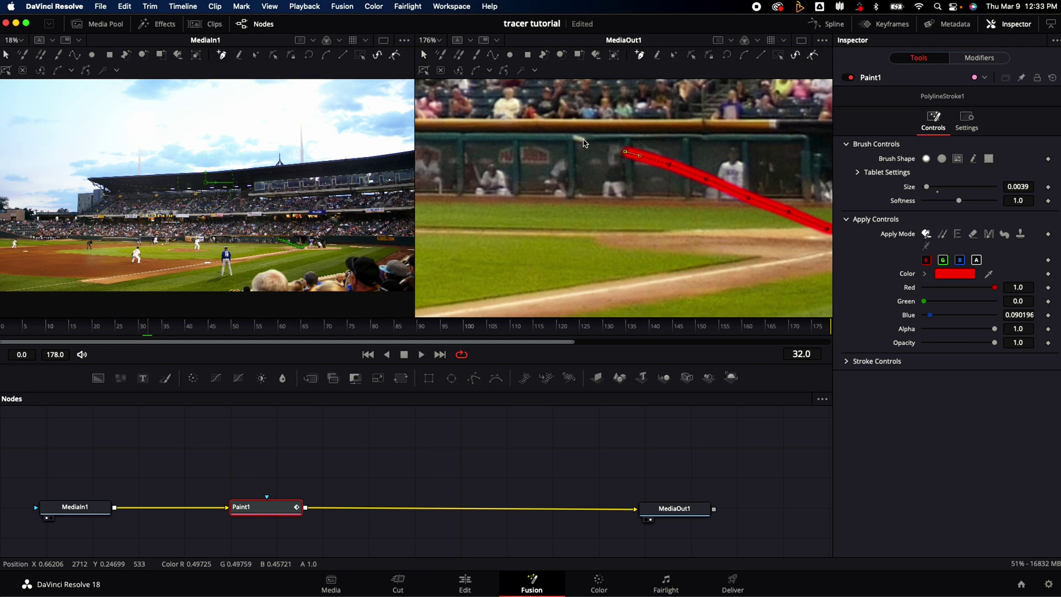
# Set the red stroke's opacity to 0 at frame 35
pyautogui.press('Right')
pyautogui.press('Right')
pyautogui.press('Right')
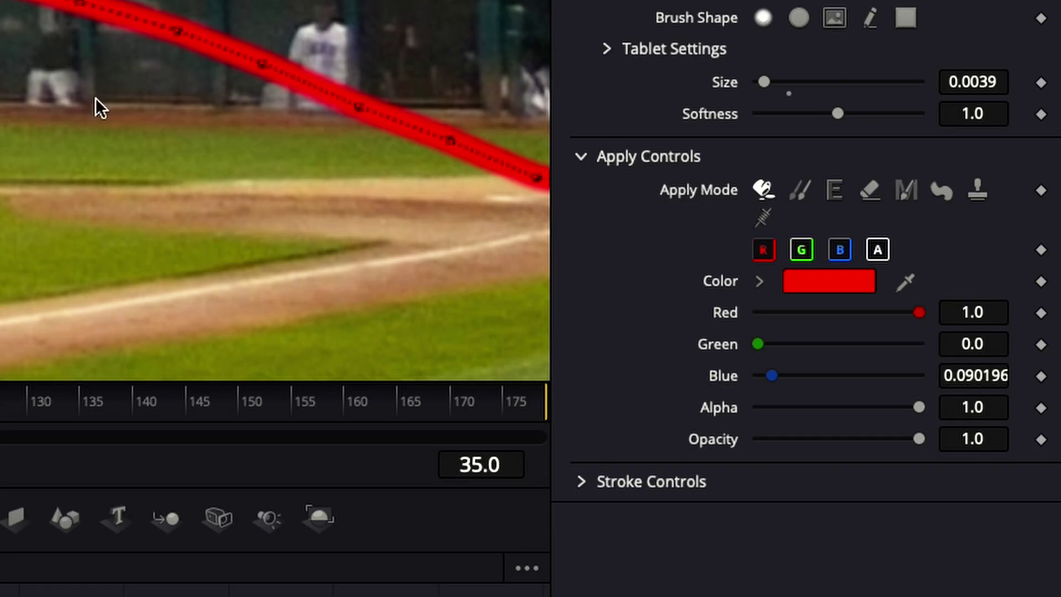
pyautogui.moveTo(920, 439)
pyautogui.mouseDown()
pyautogui.moveTo(689, 438)
pyautogui.moveTo(820, 452)
pyautogui.moveTo(779, 456)
pyautogui.mouseUp()
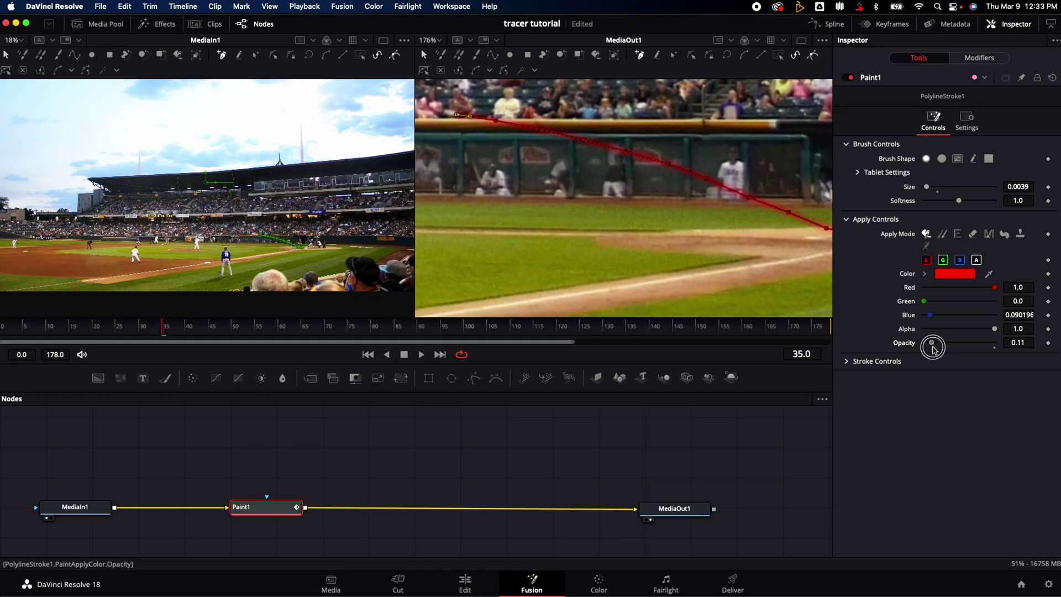
pyautogui.moveTo(933, 350); pyautogui.dragTo(895, 348)
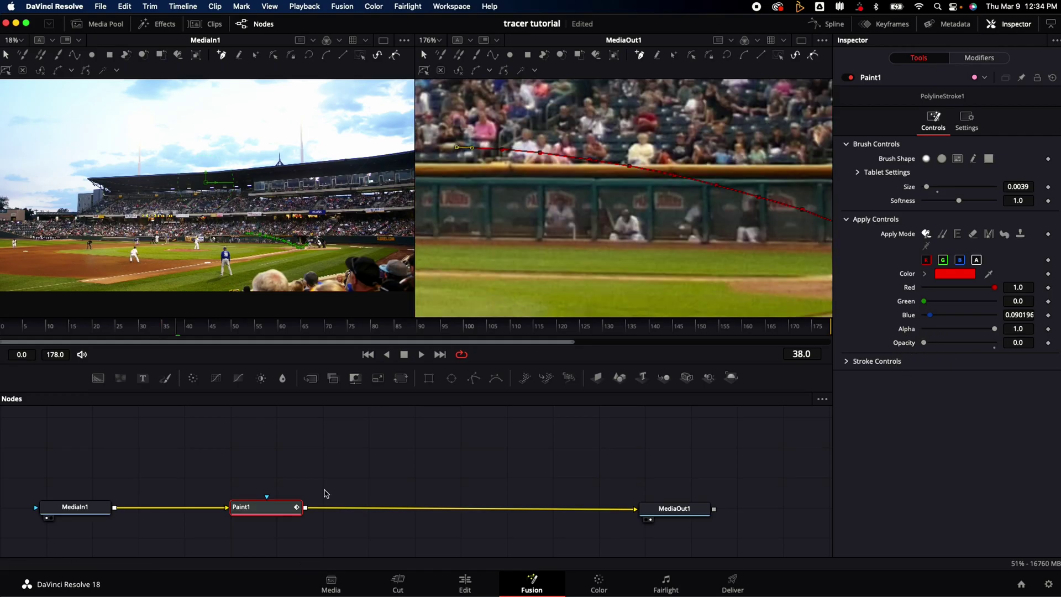
# Drag the stroke's start point left onto the ball while stepping ahead to frame 48
pyautogui.press('Right')
pyautogui.press('Right')
pyautogui.press('Right')
pyautogui.press('Right')
pyautogui.press('Right')
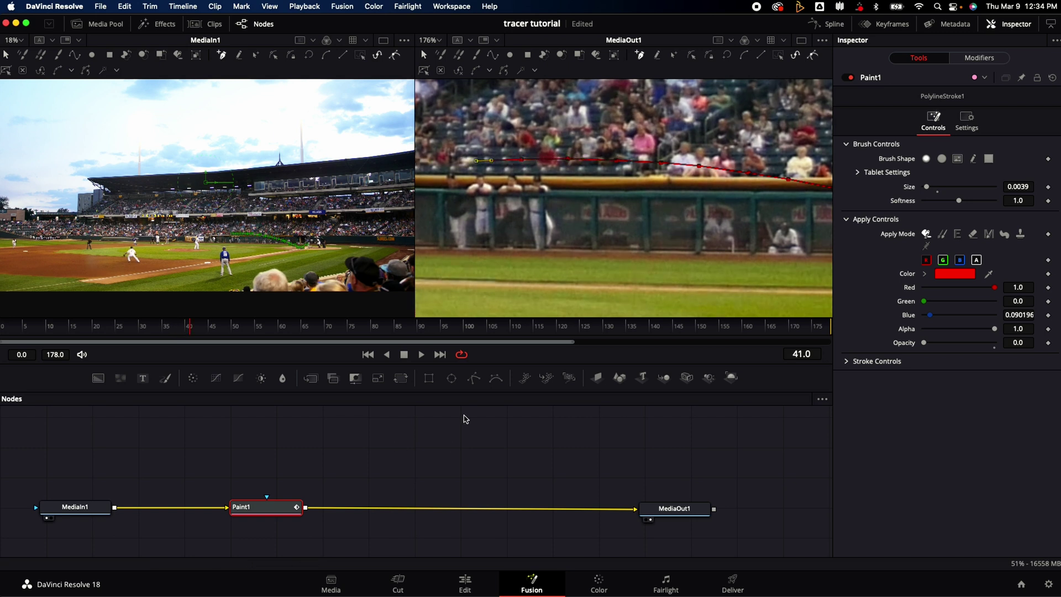
pyautogui.press('Right')
pyautogui.press('Right')
pyautogui.press('Right')
pyautogui.moveTo(574, 164); pyautogui.dragTo(507, 167)
pyautogui.press('Right')
pyautogui.press('Right')
pyautogui.press('Right')
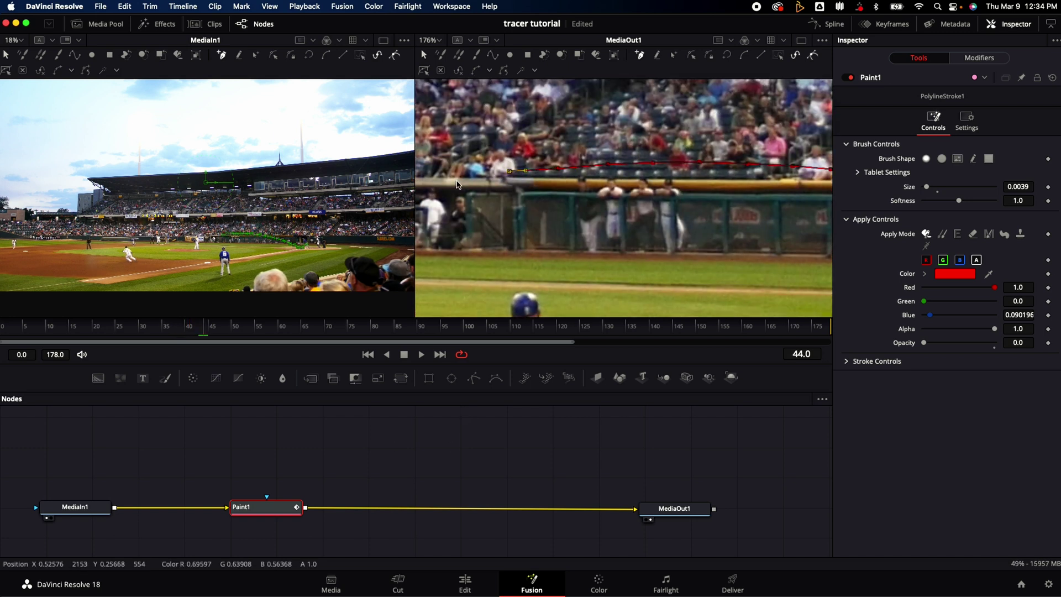
pyautogui.press('Right')
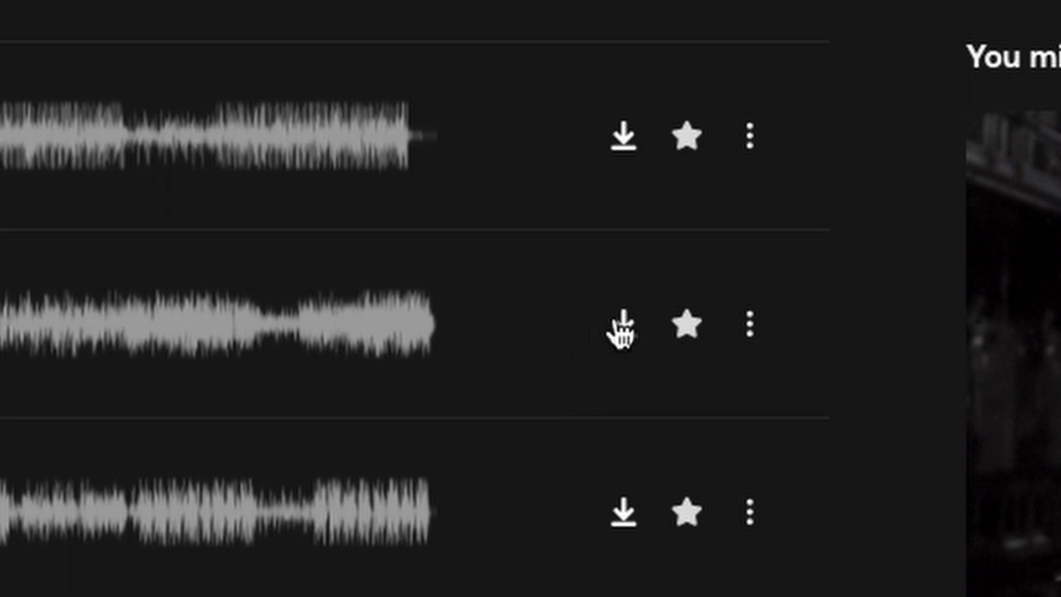
# Download 'Are You Ready?' from Artlist as MP3 or WAV and place Kicktracks - Sailing on track A3
pyautogui.click(813, 399)
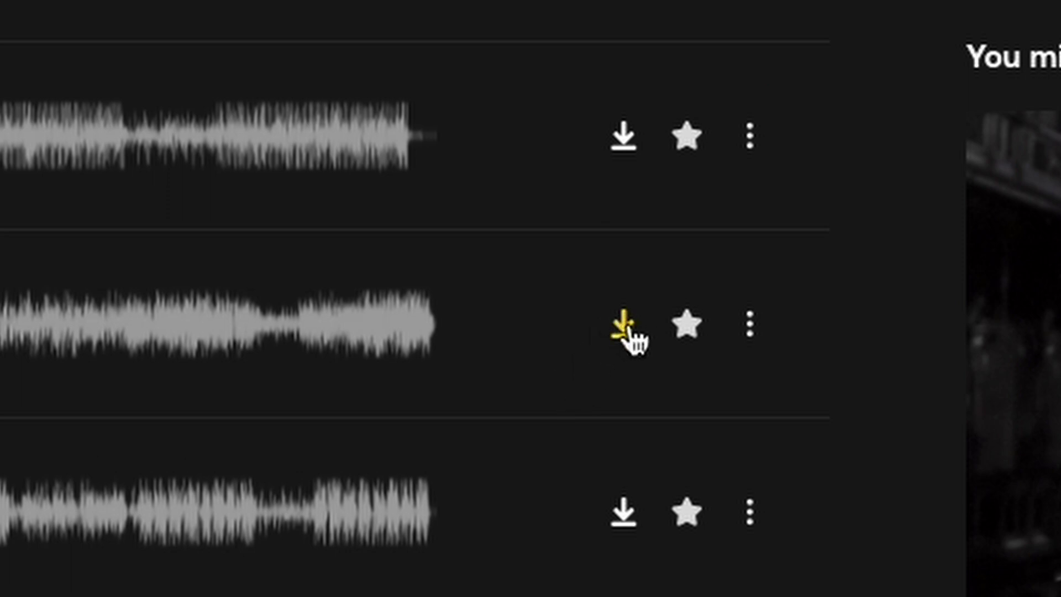
pyautogui.click(622, 329)
pyautogui.moveTo(215, 257); pyautogui.dragTo(803, 301)
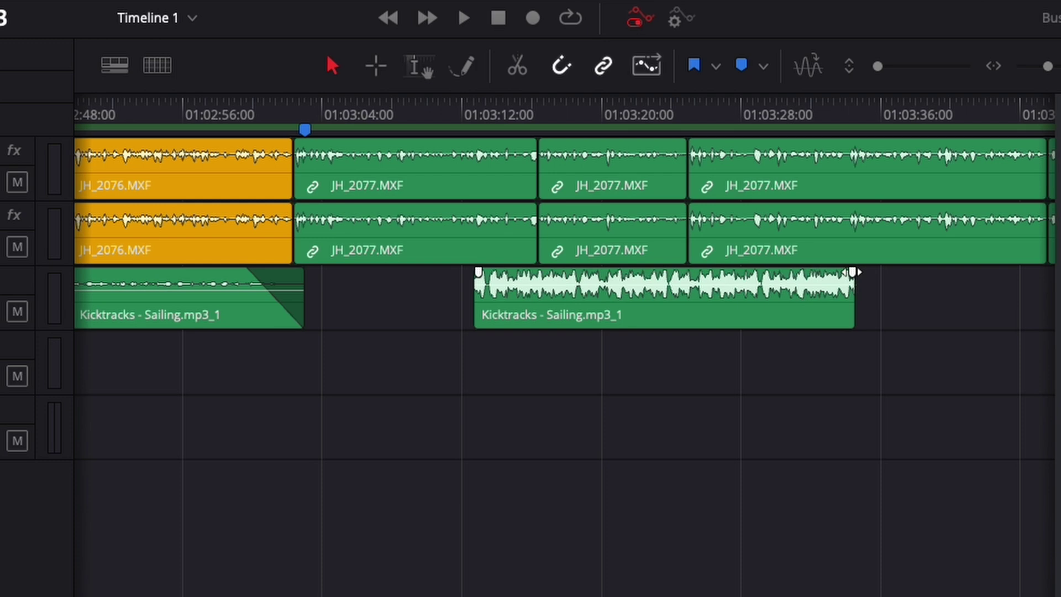
# Fade out the end of the Kicktracks - Sailing clip on A3 and drop its level to -16.2 dB
pyautogui.moveTo(853, 272); pyautogui.dragTo(796, 276)
pyautogui.moveTo(695, 276); pyautogui.dragTo(695, 287)
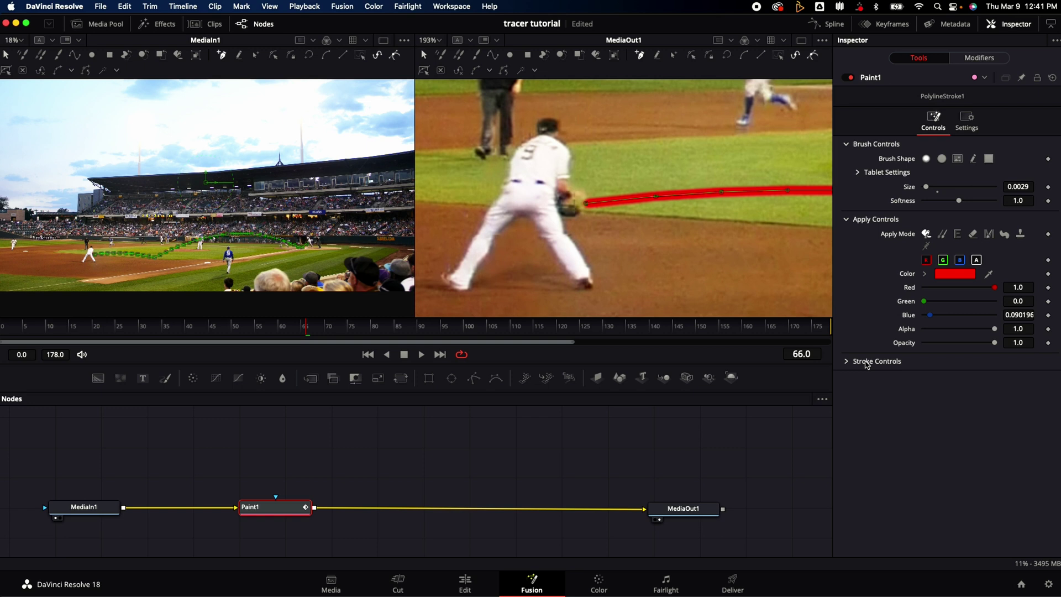
# Lower the Paint1 tracer stroke's opacity to 0.252 at frame 66
pyautogui.moveTo(994, 343)
pyautogui.mouseDown()
pyautogui.moveTo(936, 343)
pyautogui.moveTo(946, 347)
pyautogui.mouseUp()
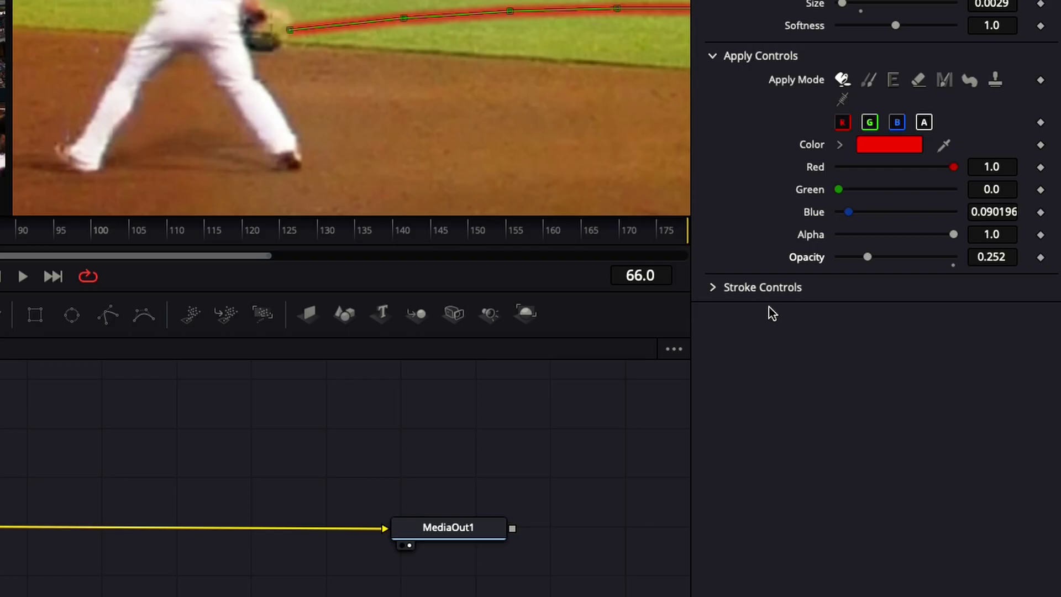
# Add a Write On keyframe to the stroke and set Write On End to 0.967 at frame 65
pyautogui.click(713, 287)
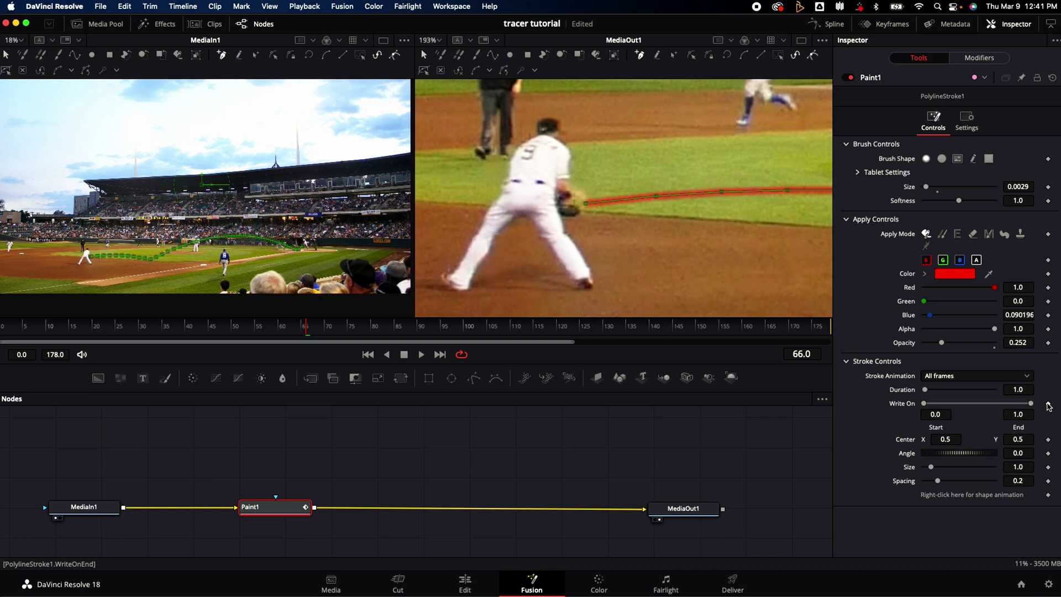
pyautogui.click(1048, 404)
pyautogui.moveTo(307, 332); pyautogui.dragTo(313, 332)
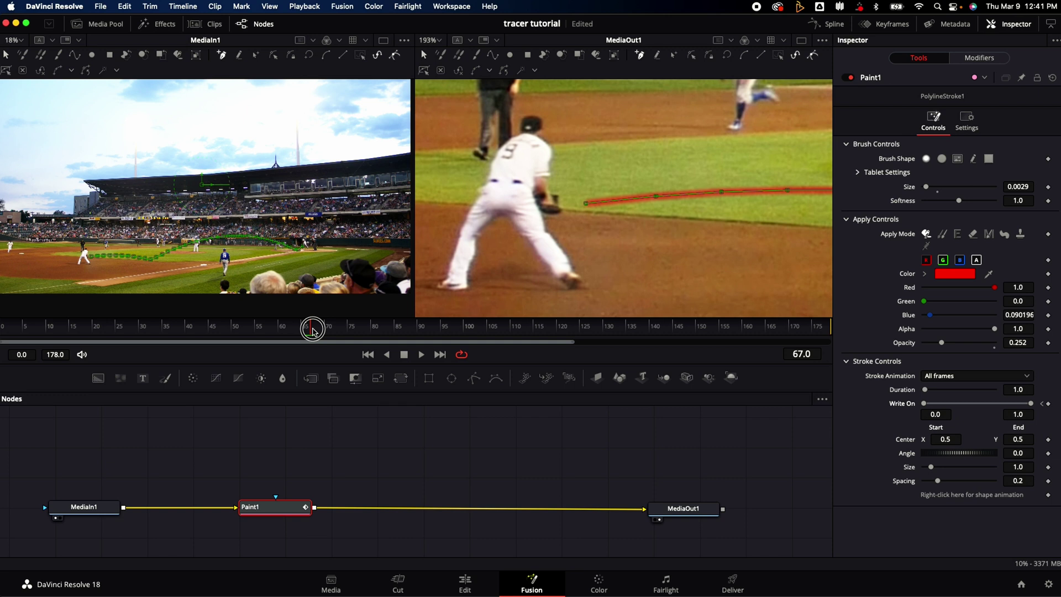
pyautogui.moveTo(313, 332); pyautogui.dragTo(303, 332)
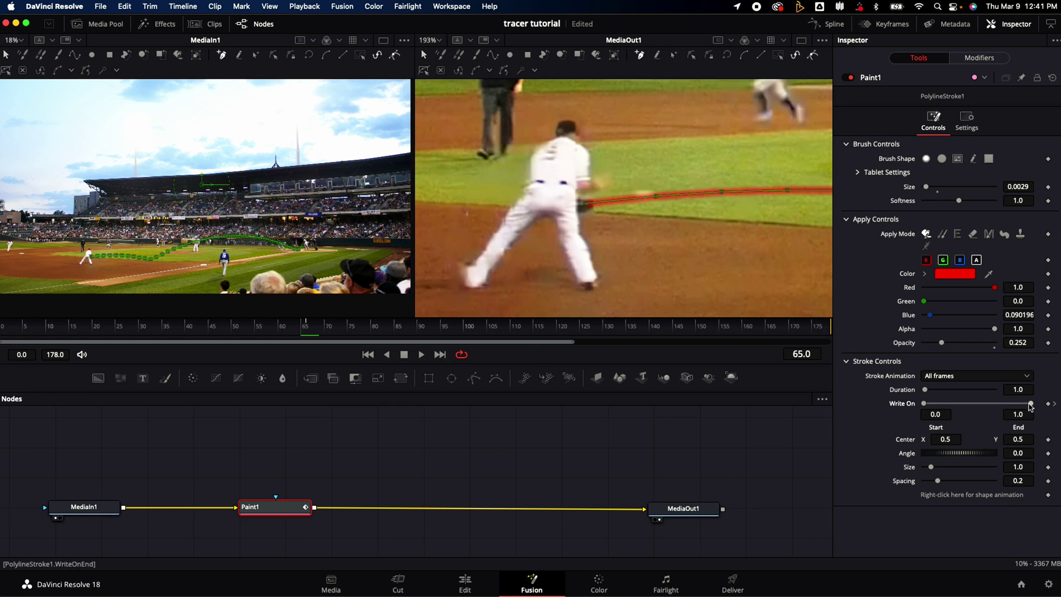
pyautogui.moveTo(1030, 405); pyautogui.dragTo(1025, 402)
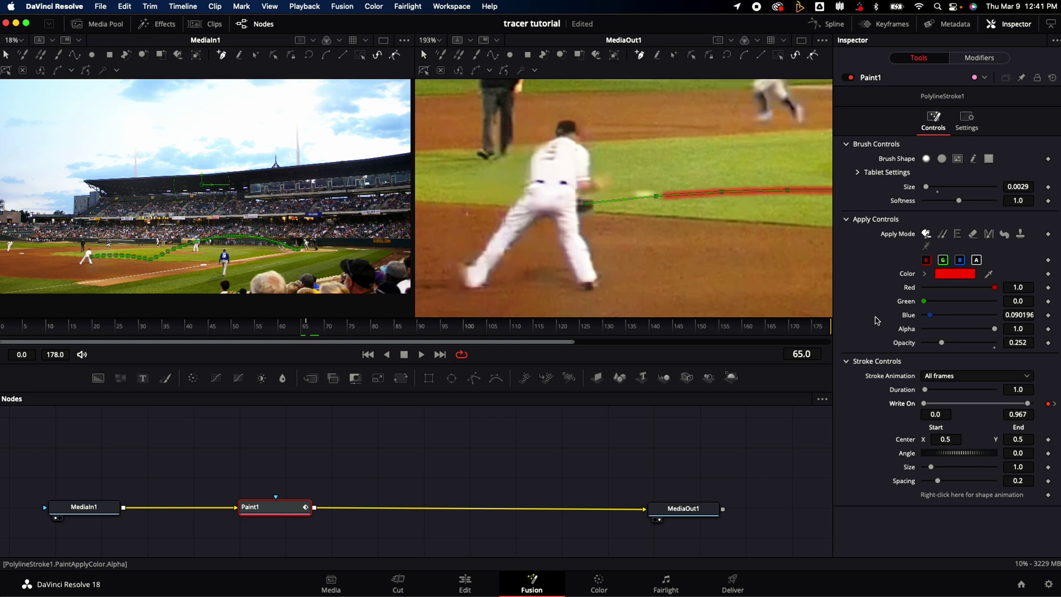
pyautogui.click(1019, 416)
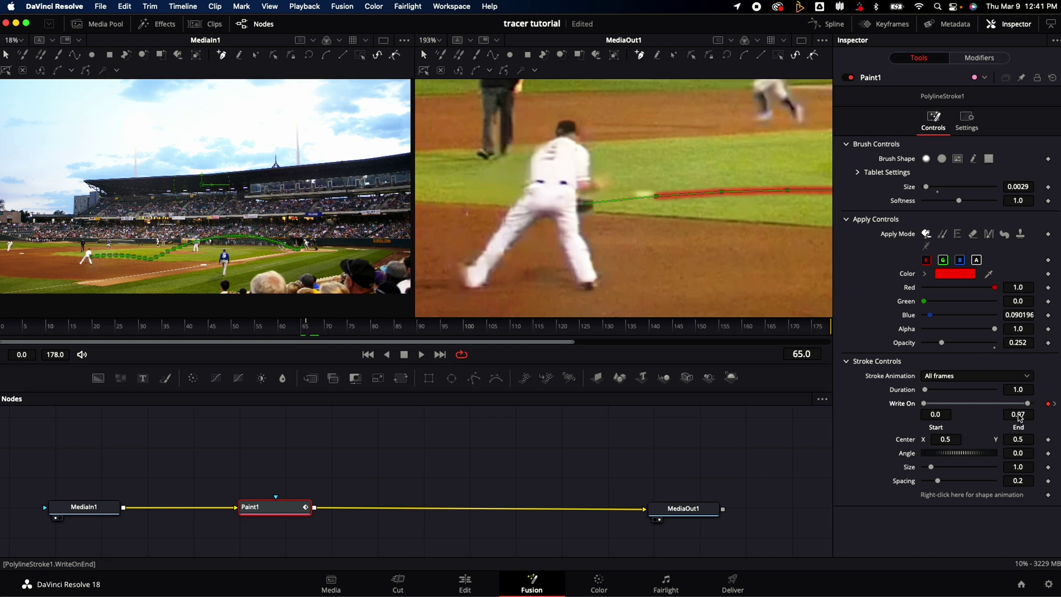
# Keyframe Write On End at 0.944 on frame 64, then step back toward frame 58
pyautogui.click(300, 329)
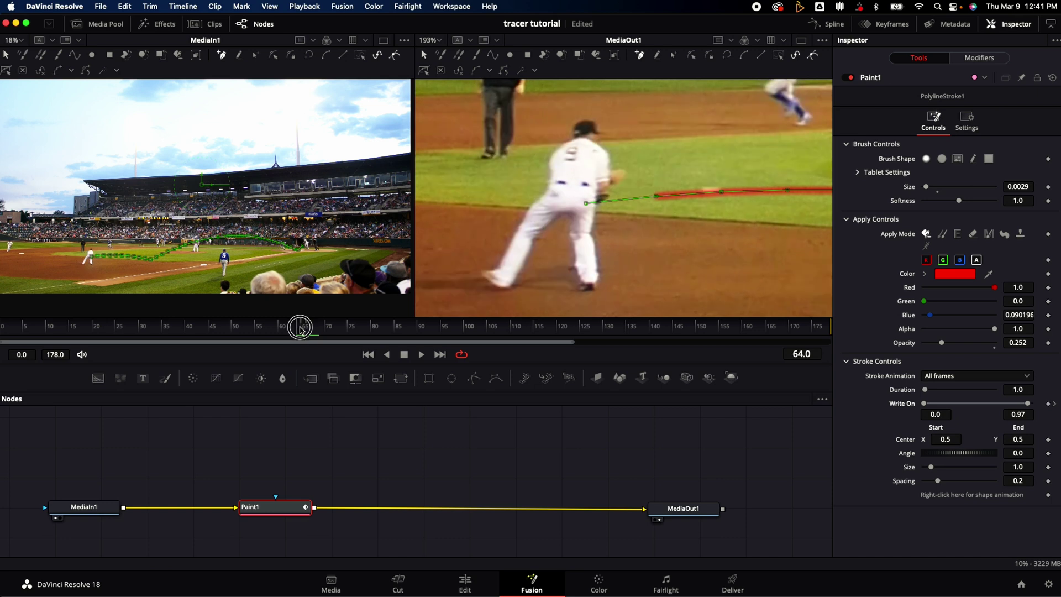
pyautogui.click(1021, 390)
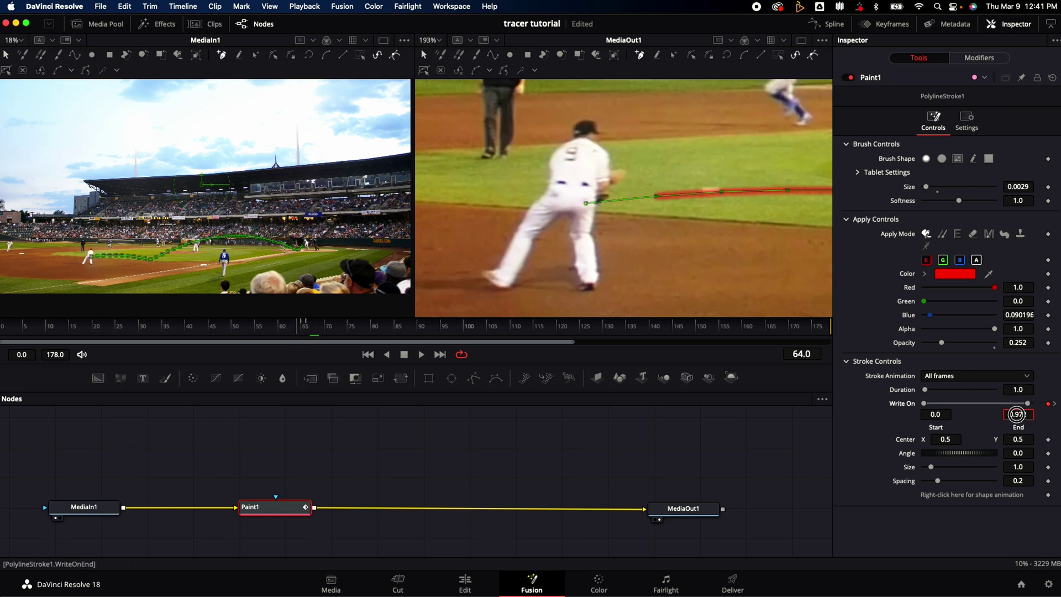
pyautogui.moveTo(1016, 414); pyautogui.dragTo(1000, 415)
pyautogui.press('Left')
pyautogui.press('Left')
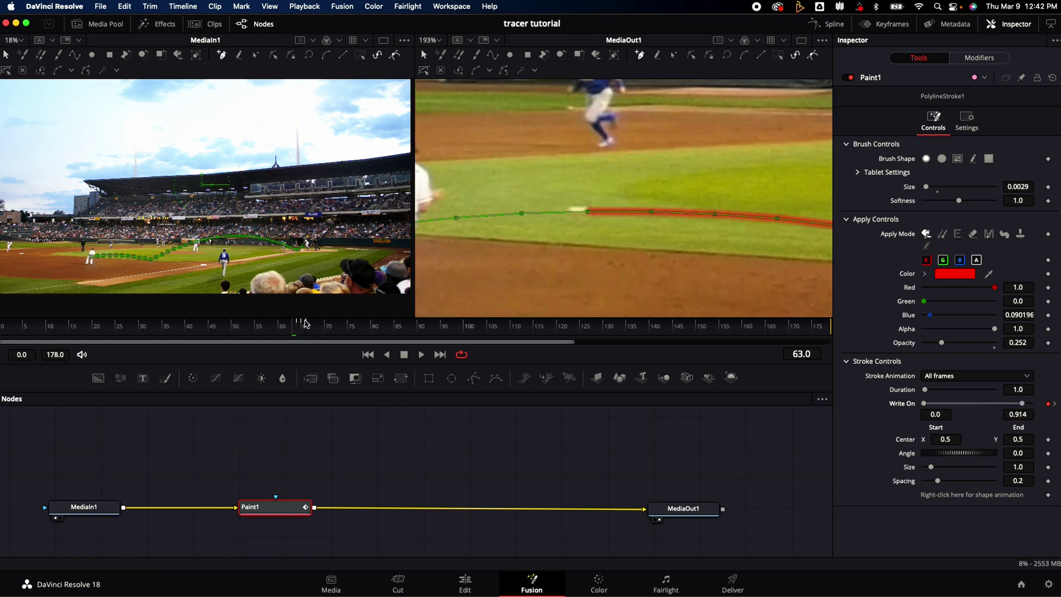
pyautogui.press('Left')
pyautogui.press('Left')
pyautogui.press('Left')
pyautogui.press('Left')
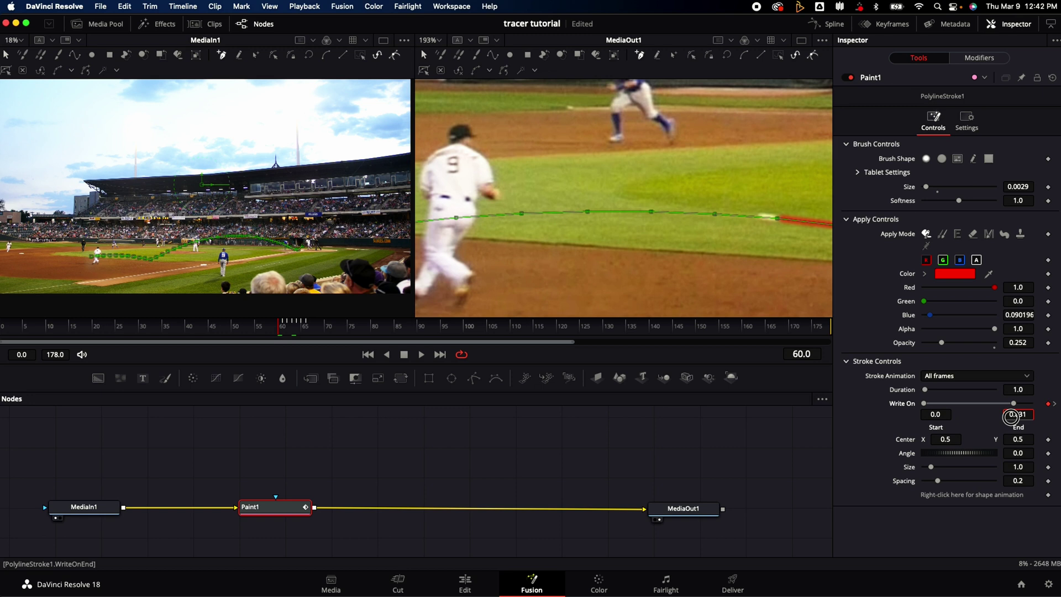
pyautogui.click(1018, 414)
# Step back through frames 54, 51 and 46 and shorten Write On End so the tracer ends at the ball
pyautogui.press('Left')
pyautogui.press('Left')
pyautogui.press('Left')
pyautogui.press('Left')
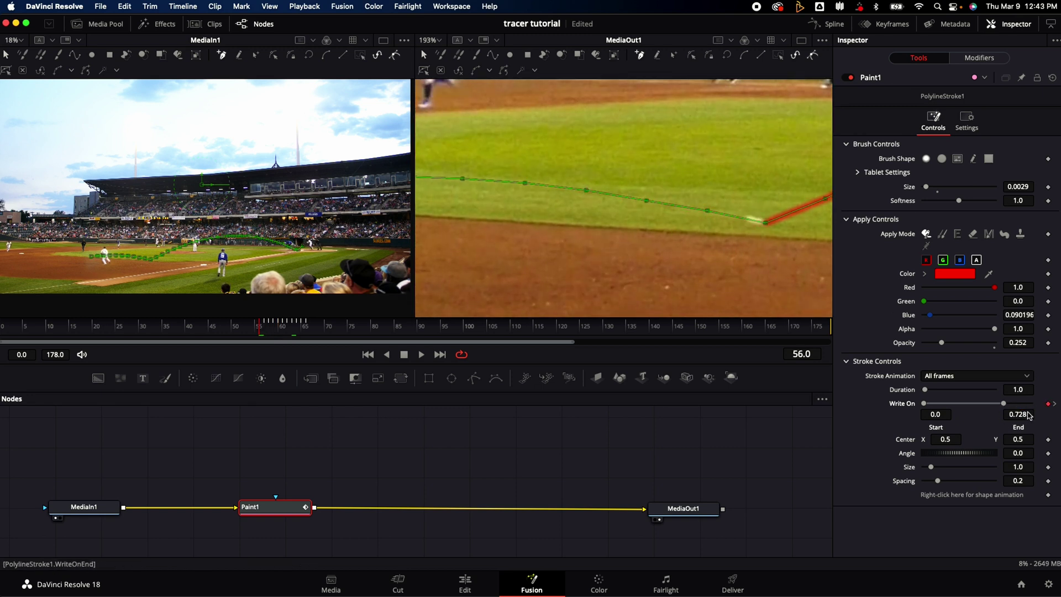
pyautogui.press('Left')
pyautogui.press('Left')
pyautogui.press('Left')
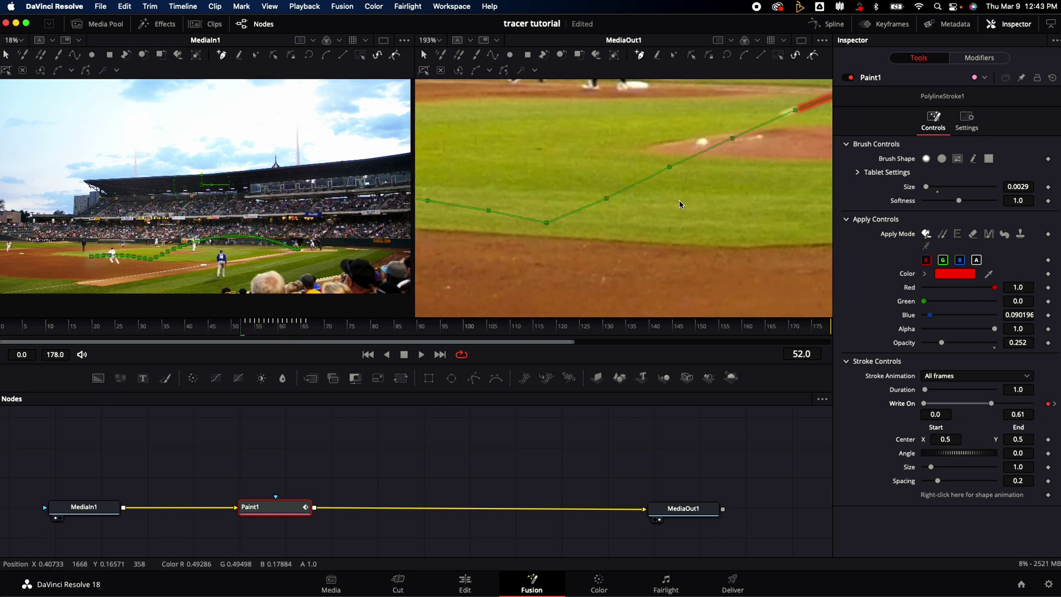
pyautogui.press('Left')
pyautogui.press('Left')
pyautogui.press('Left')
pyautogui.press('Left')
pyautogui.press('Left')
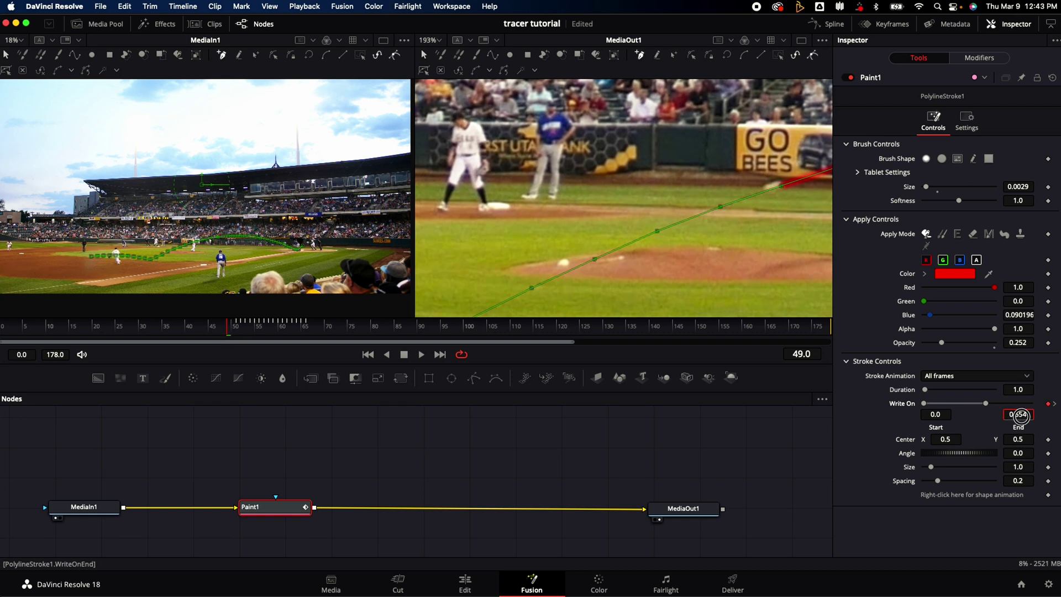
pyautogui.press('Left')
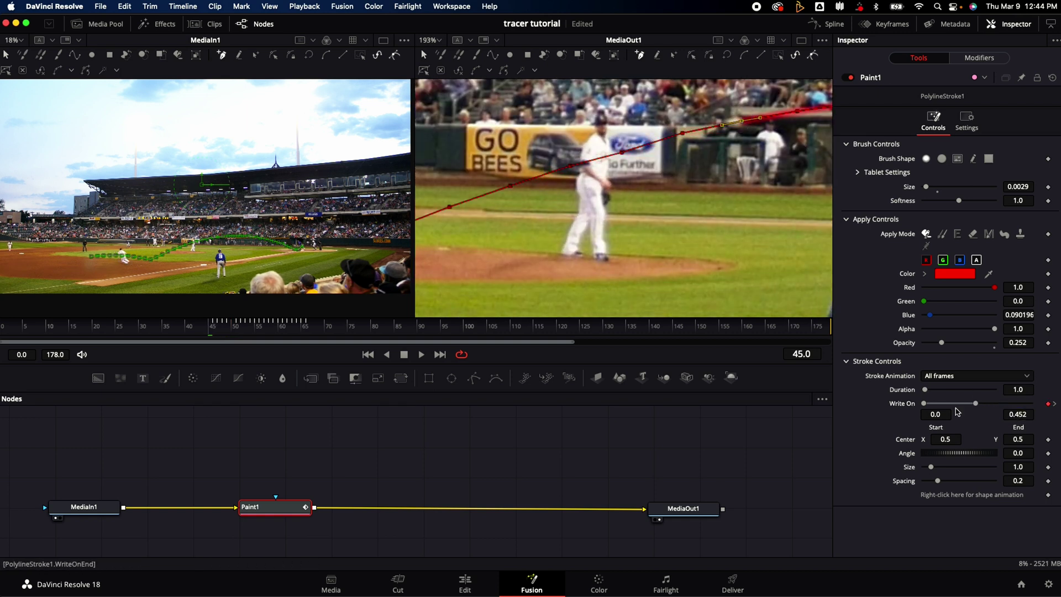
pyautogui.press('Left')
pyautogui.moveTo(1021, 418); pyautogui.dragTo(1001, 413)
# Shorten the tracer to the ball at frame 38, step back to frame 25 and fit the viewer
pyautogui.press('Left')
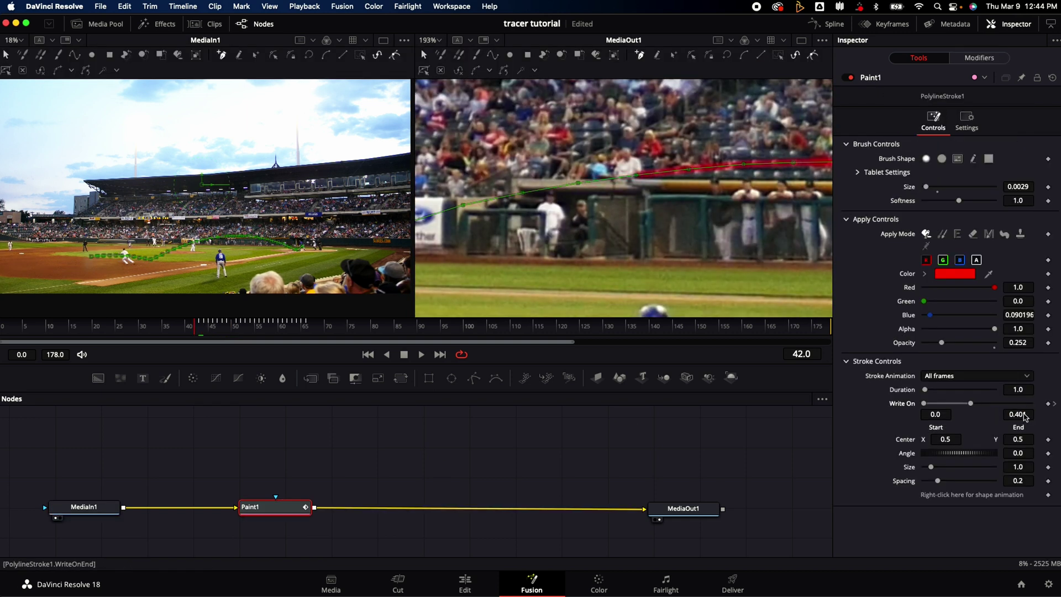
pyautogui.press('Left')
pyautogui.press('Left')
pyautogui.press('Left')
pyautogui.press('Left')
pyautogui.press('Left')
pyautogui.moveTo(1025, 417); pyautogui.dragTo(1000, 415)
pyautogui.press('Left')
pyautogui.press('Left')
pyautogui.press('Left')
pyautogui.press('Left')
pyautogui.press('Left')
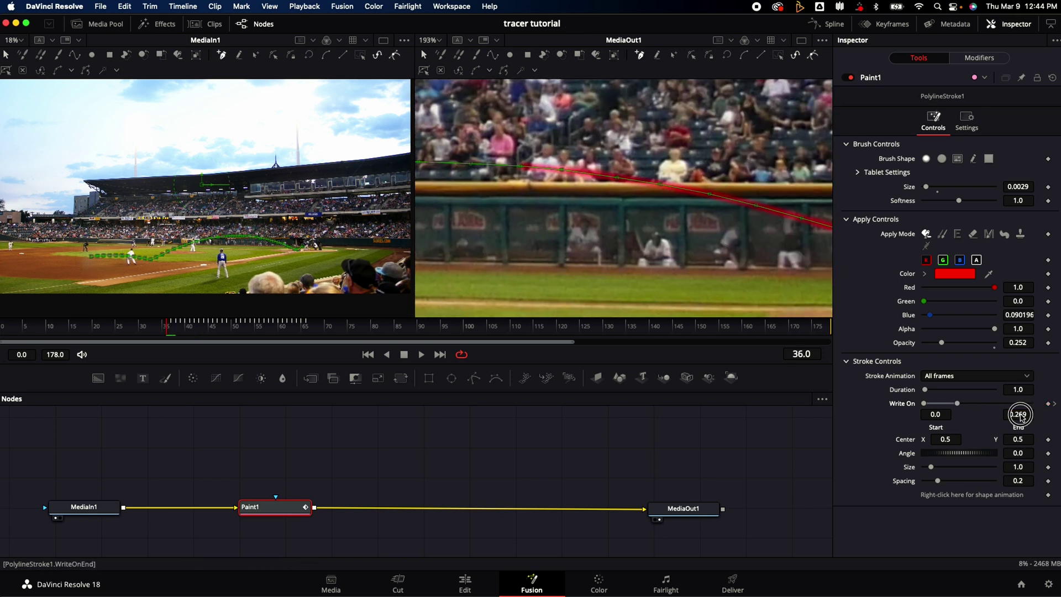
pyautogui.press('Left')
pyautogui.press('Left')
pyautogui.press('Left')
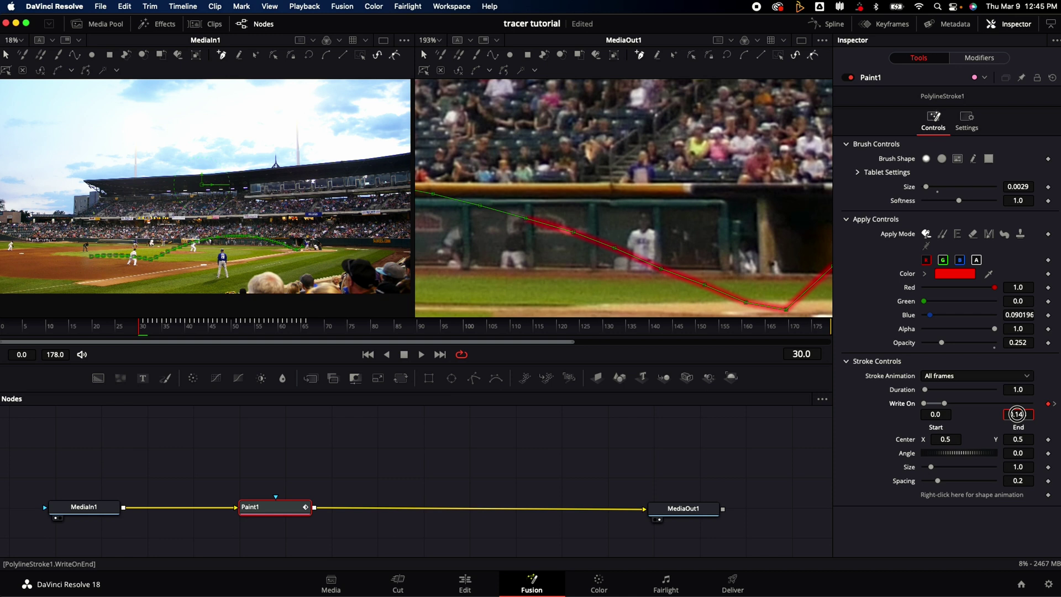
pyautogui.press('Left')
pyautogui.press('Left')
pyautogui.press('Left')
pyautogui.press('Left')
pyautogui.press('Left')
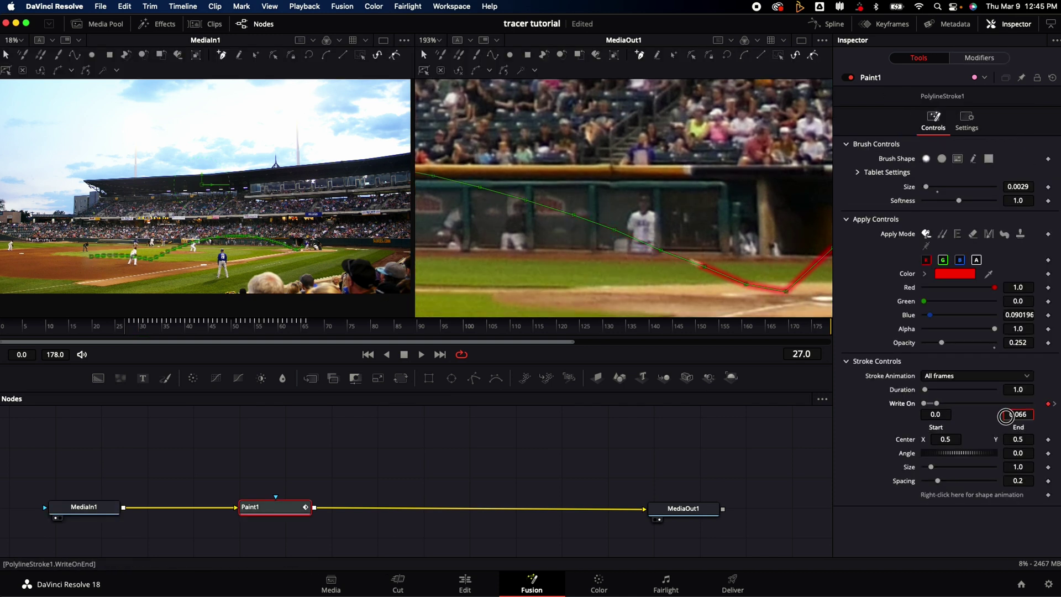
pyautogui.hotkey('shift', 'z')
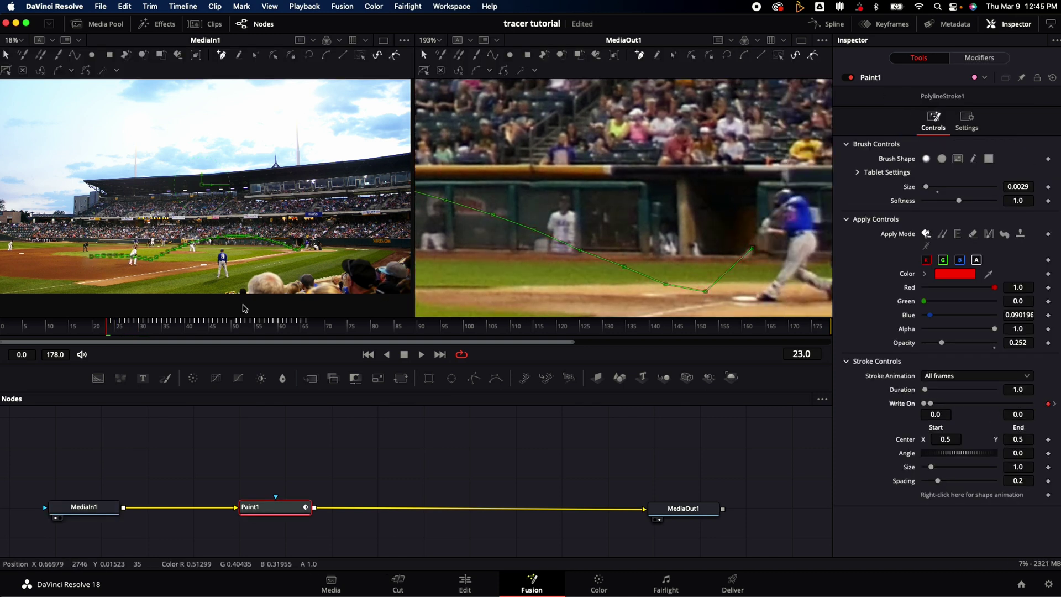
# Raise the red tracer stroke's opacity in Paint1 to 1.0
pyautogui.press('space')
pyautogui.click(149, 334)
pyautogui.click(85, 507)
pyautogui.click(265, 507)
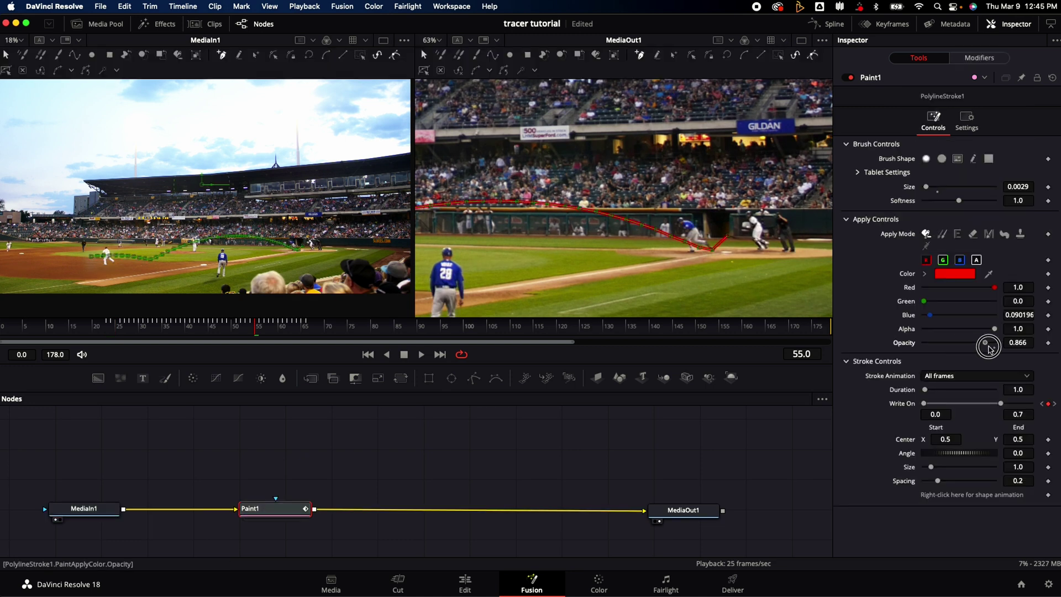
pyautogui.click(89, 509)
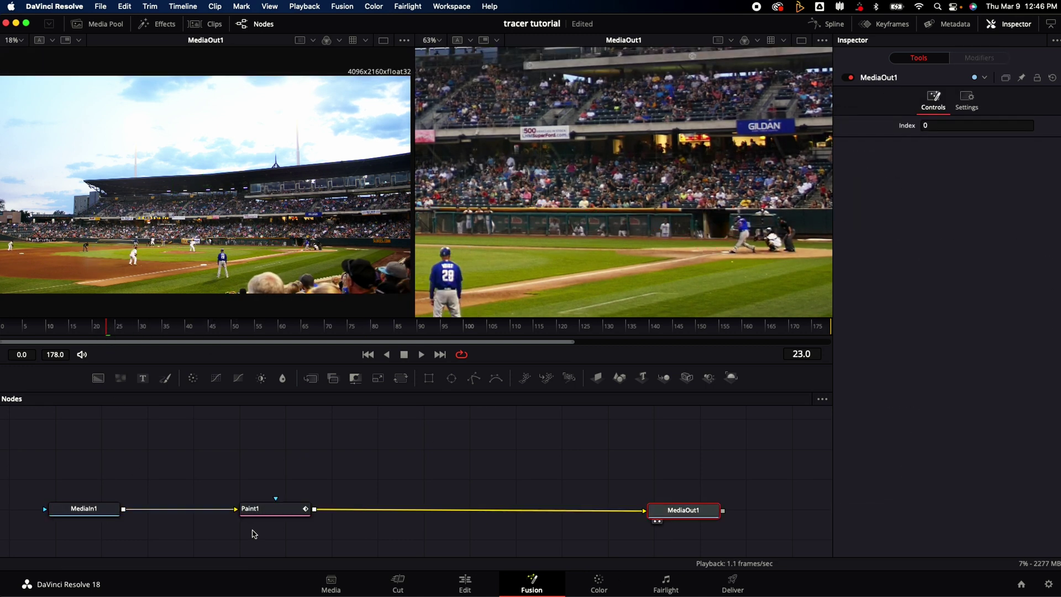
pyautogui.click(259, 508)
pyautogui.moveTo(771, 343); pyautogui.dragTo(931, 343)
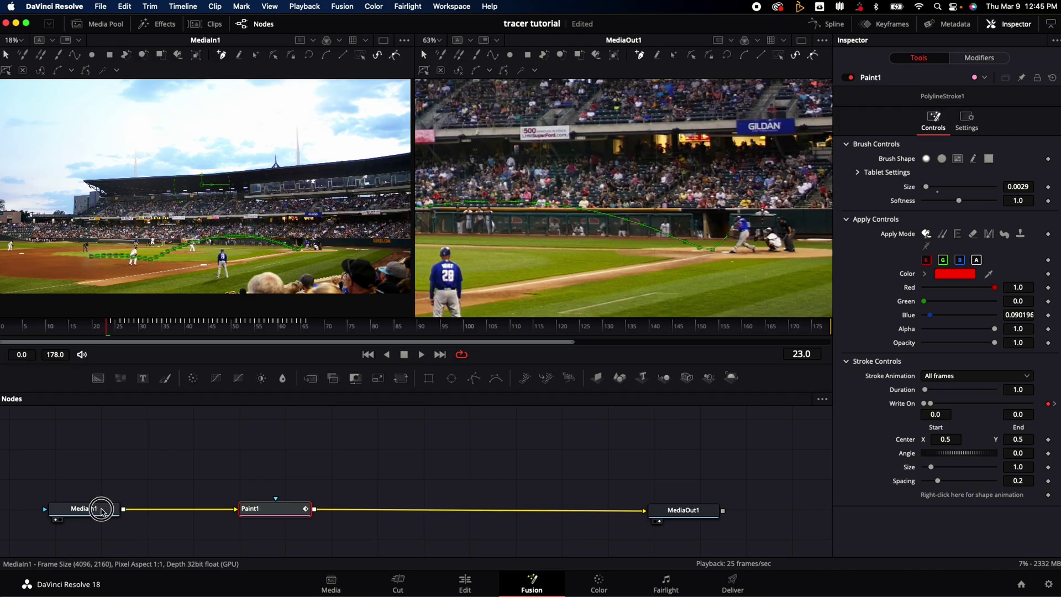
# Load MediaOut1 into the left viewer to show the final output
pyautogui.click(89, 507)
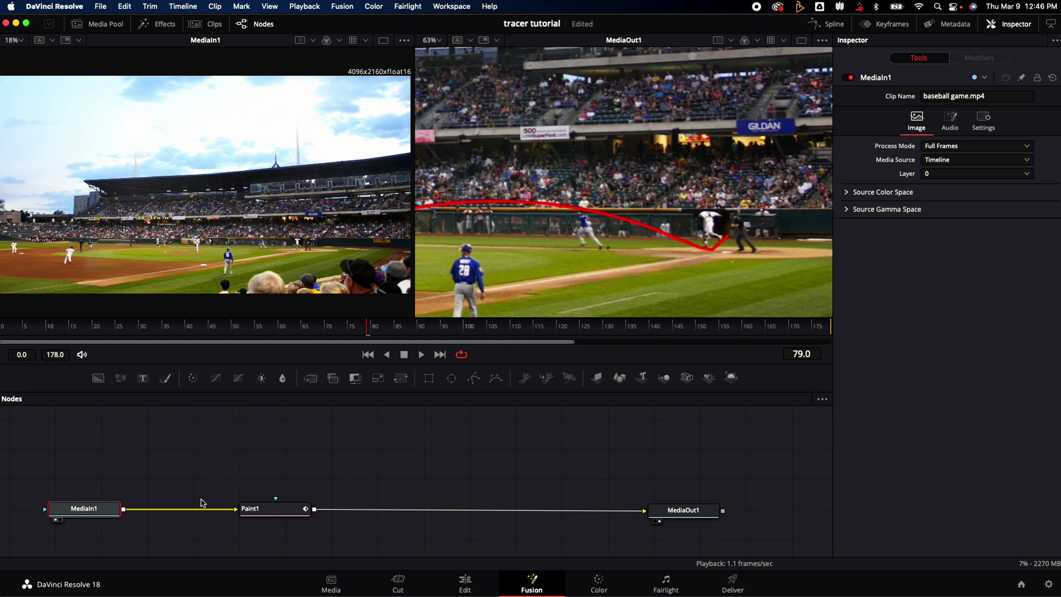
pyautogui.click(256, 514)
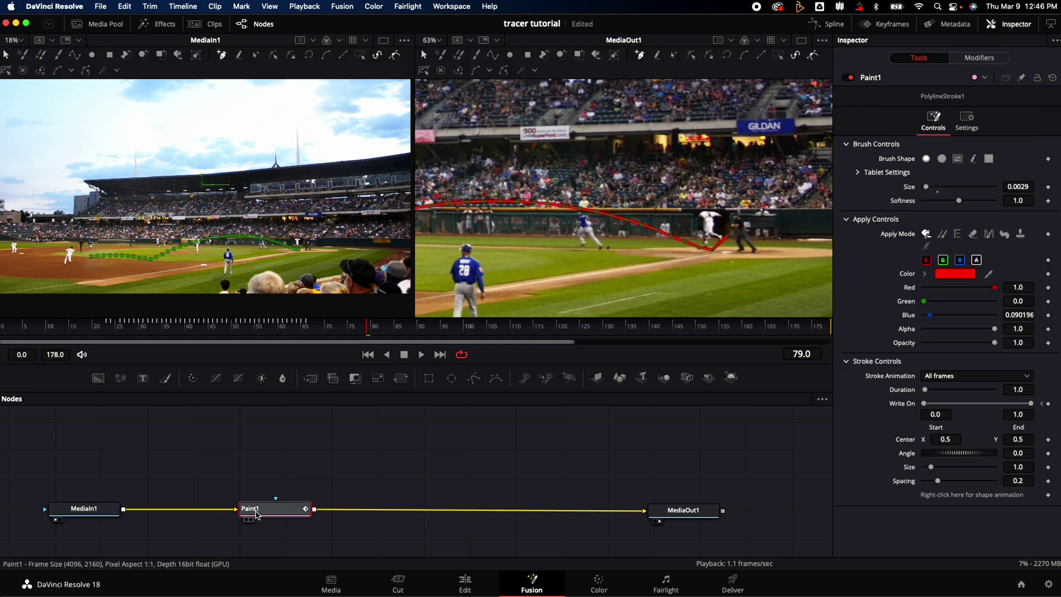
pyautogui.click(670, 513)
pyautogui.press('1')
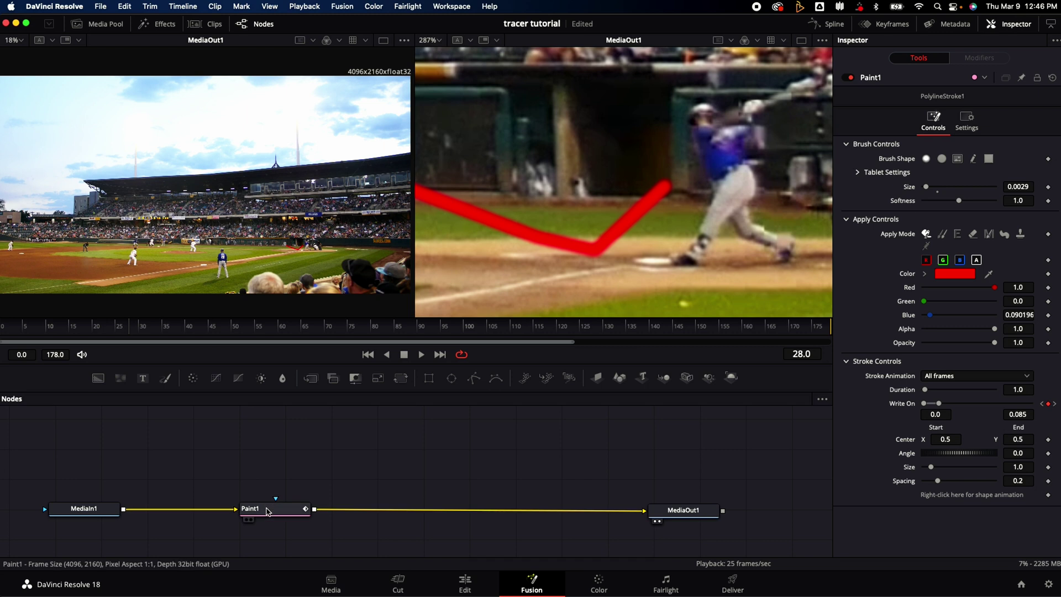
# Attach an inverted Polygon1 mask to Paint1, outline the batter, and soften its edge slightly
pyautogui.click(269, 514)
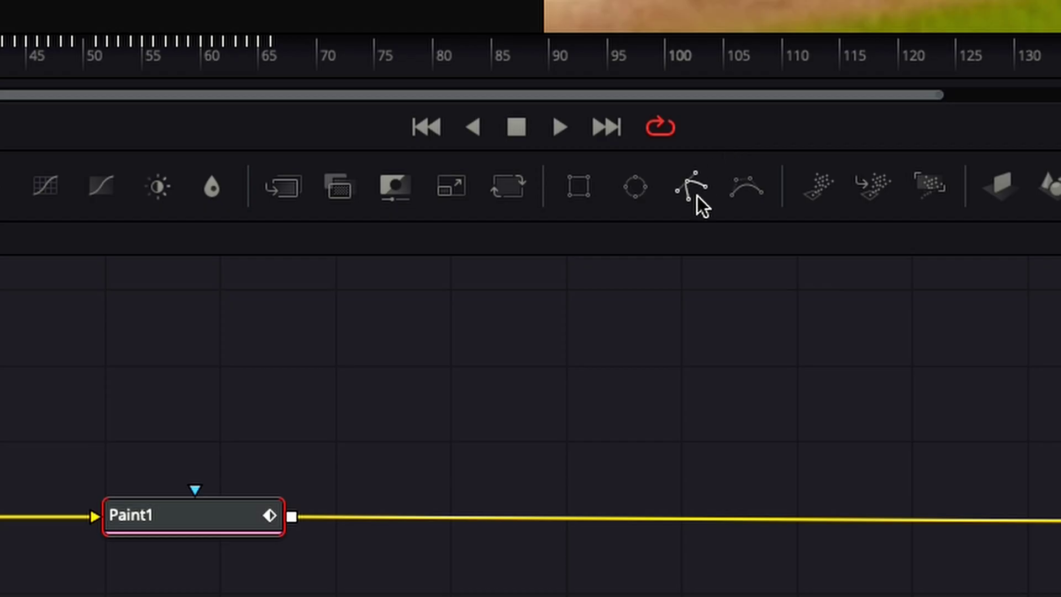
pyautogui.click(698, 193)
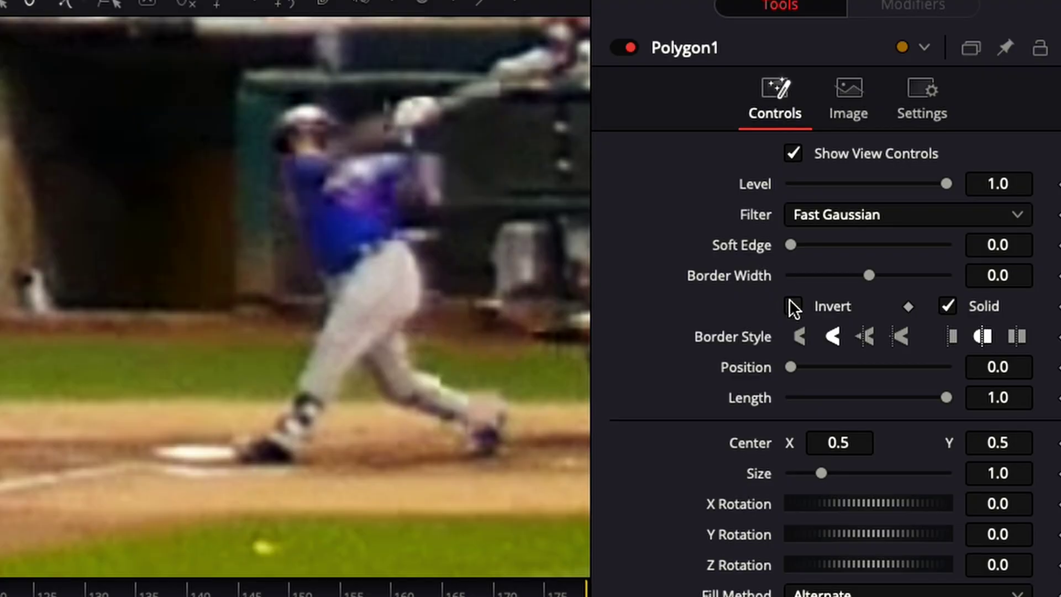
pyautogui.click(794, 306)
pyautogui.click(64, 295)
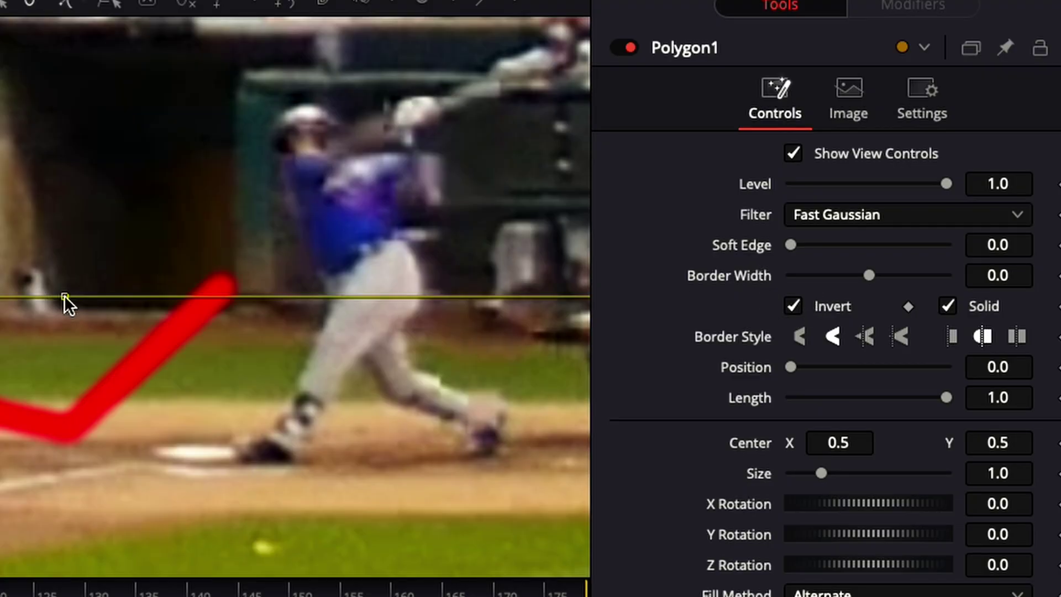
pyautogui.click(165, 451)
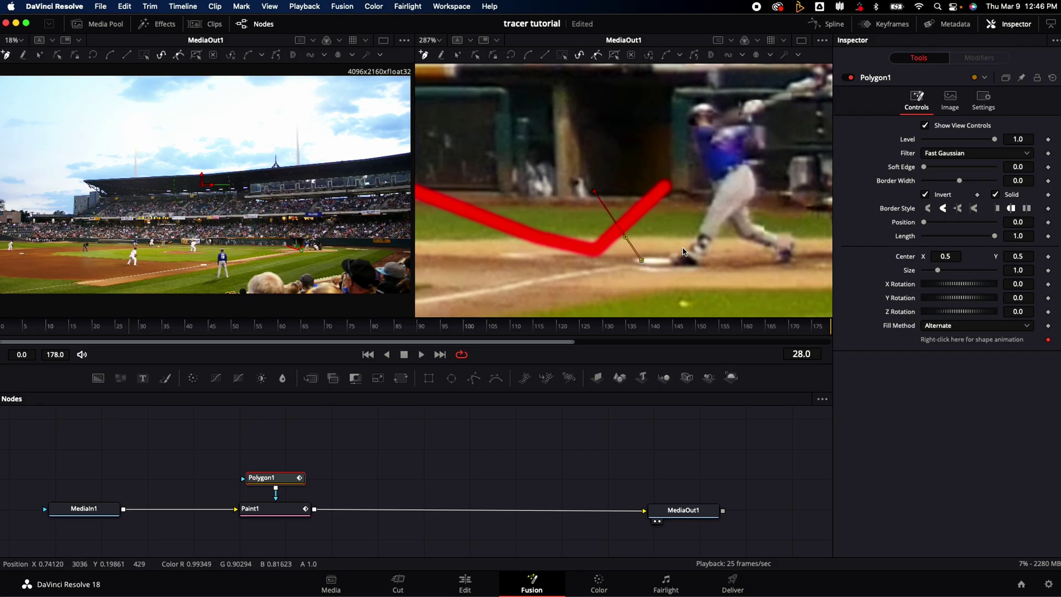
pyautogui.click(736, 201)
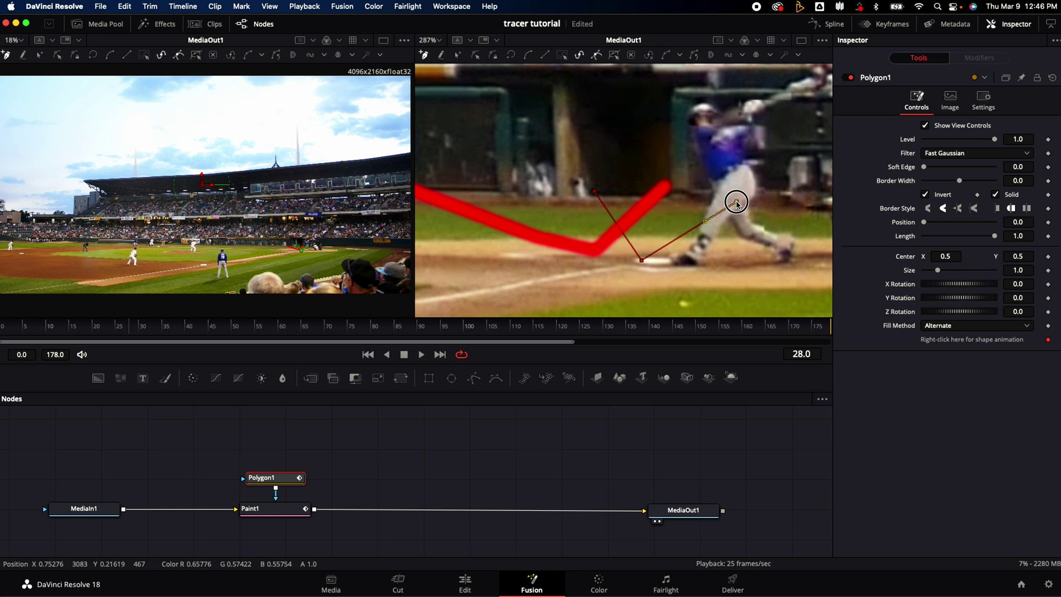
pyautogui.click(672, 126)
pyautogui.click(595, 190)
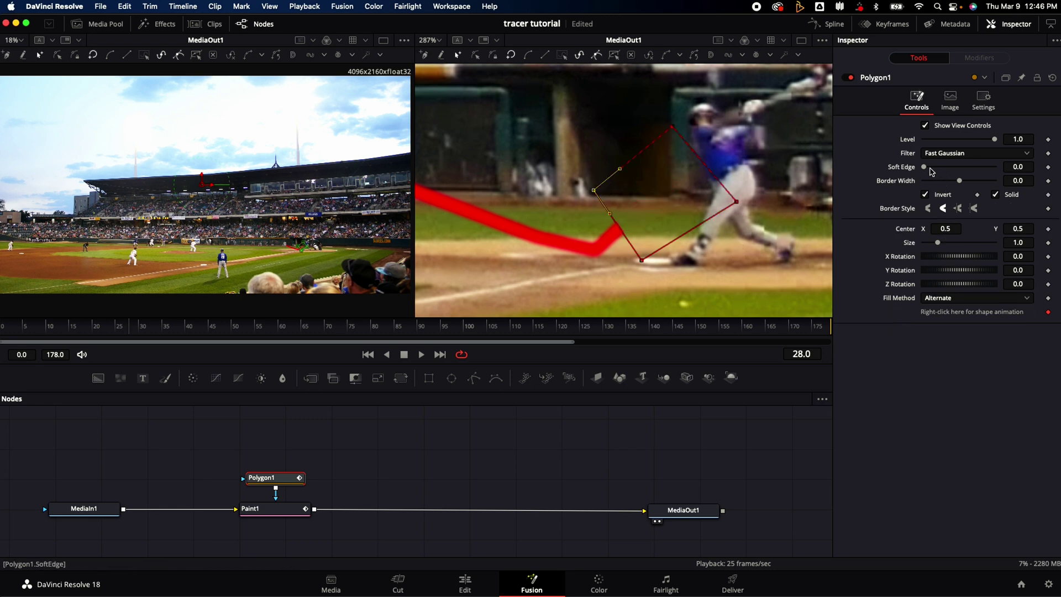
pyautogui.moveTo(926, 168); pyautogui.dragTo(957, 181)
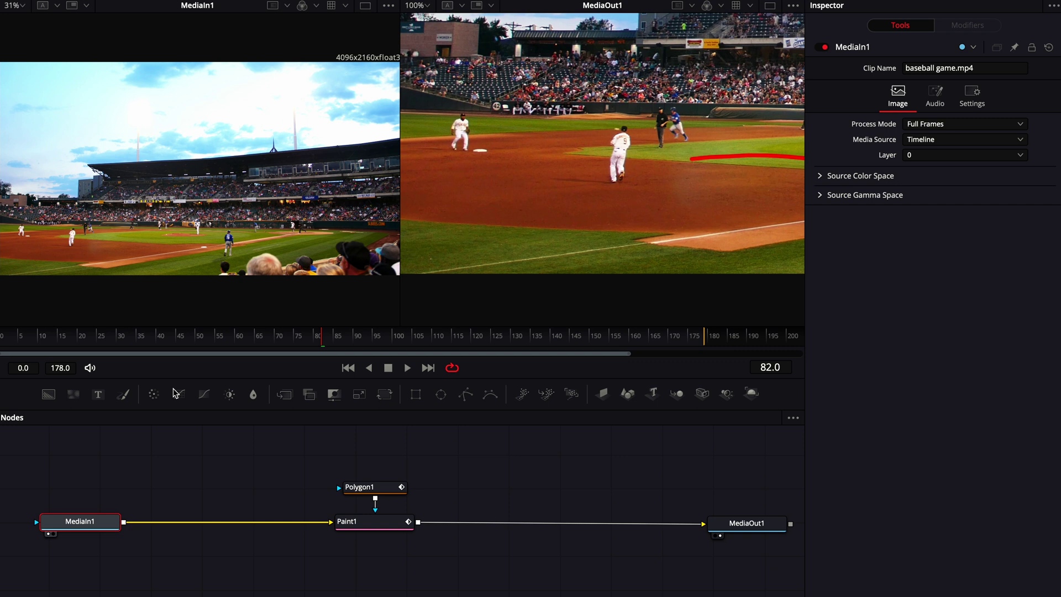
# Insert a Paint2 node after the source and set up a polyline stroke at 0.3 opacity
pyautogui.click(122, 395)
pyautogui.moveTo(186, 523); pyautogui.dragTo(219, 523)
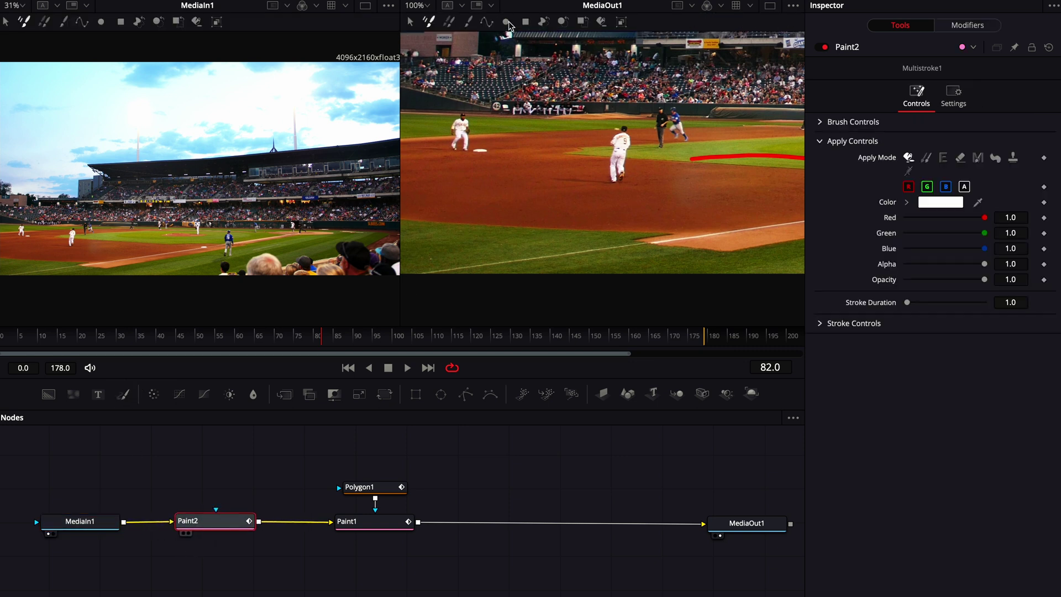
pyautogui.click(489, 22)
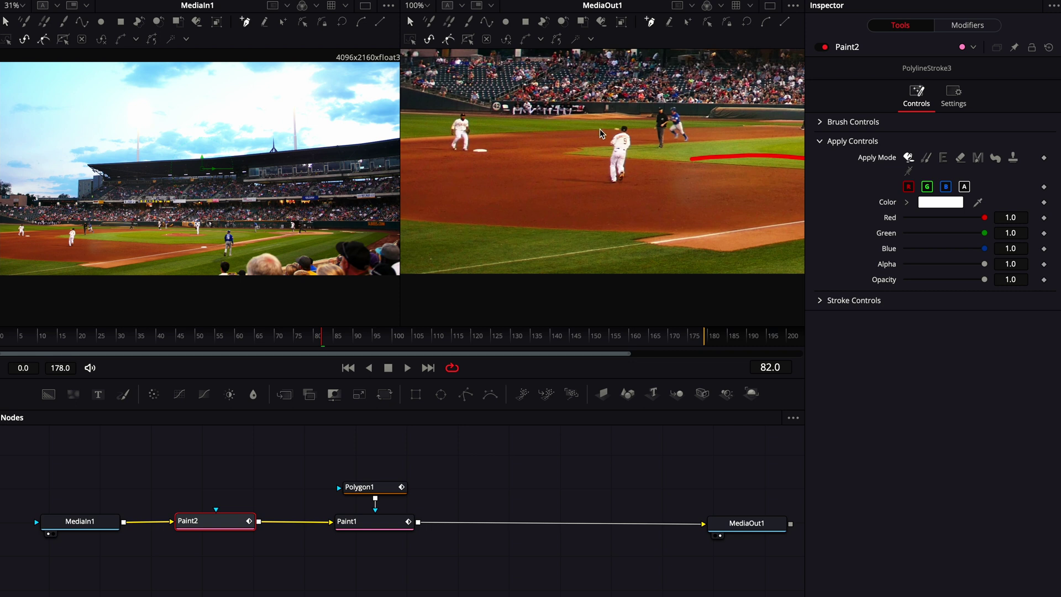
pyautogui.scroll(5, 614, 128)
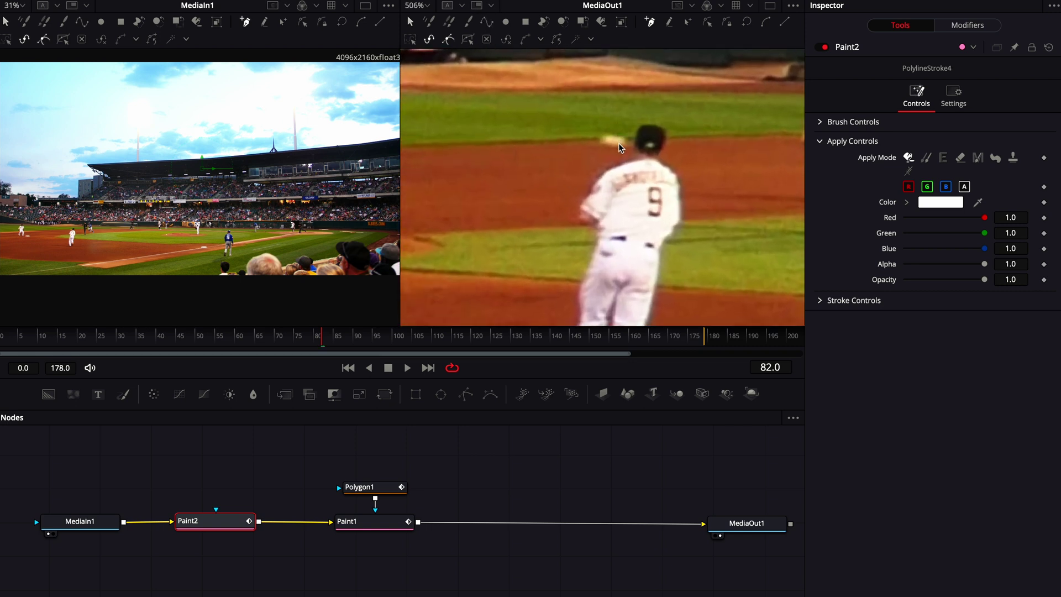
pyautogui.click(927, 280)
# At frame 94, make the second tracer stroke magenta
pyautogui.moveTo(324, 343); pyautogui.dragTo(331, 343)
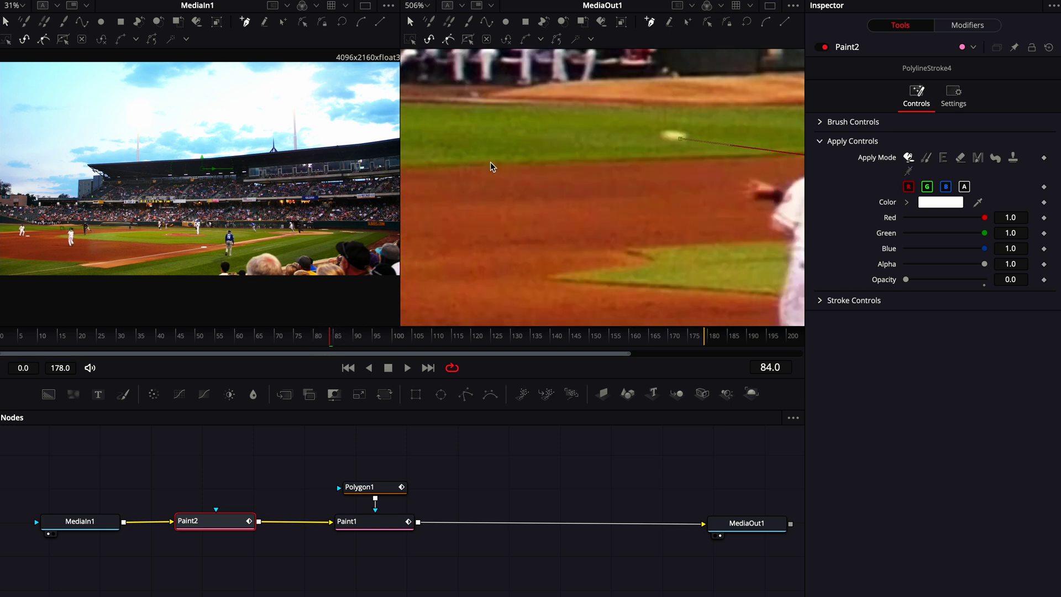
pyautogui.press('Right')
pyautogui.press('Right')
pyautogui.press('Right')
pyautogui.press('Right')
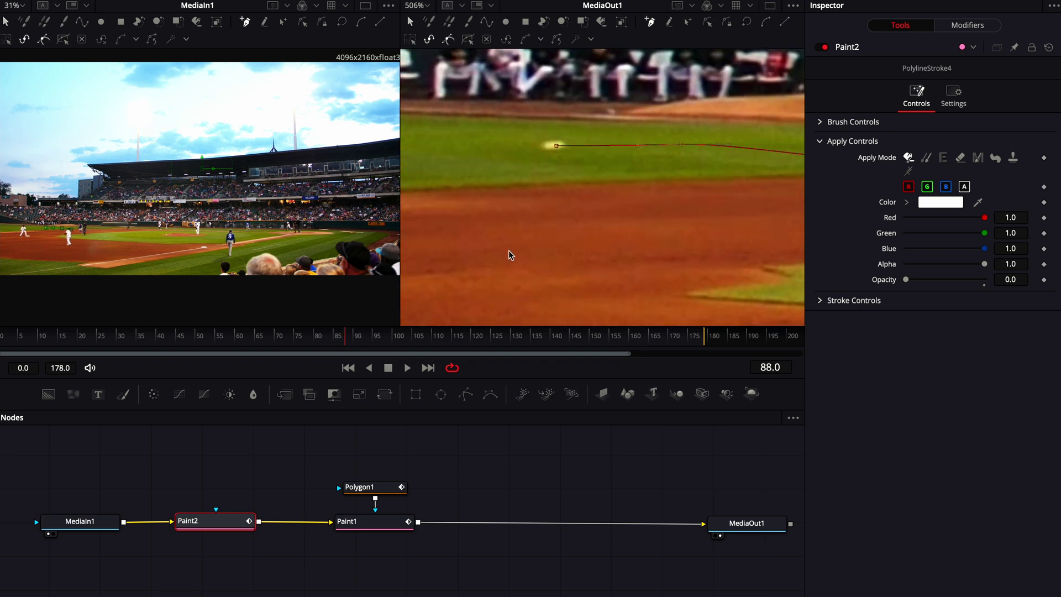
pyautogui.click(352, 346)
pyautogui.moveTo(352, 345); pyautogui.dragTo(369, 344)
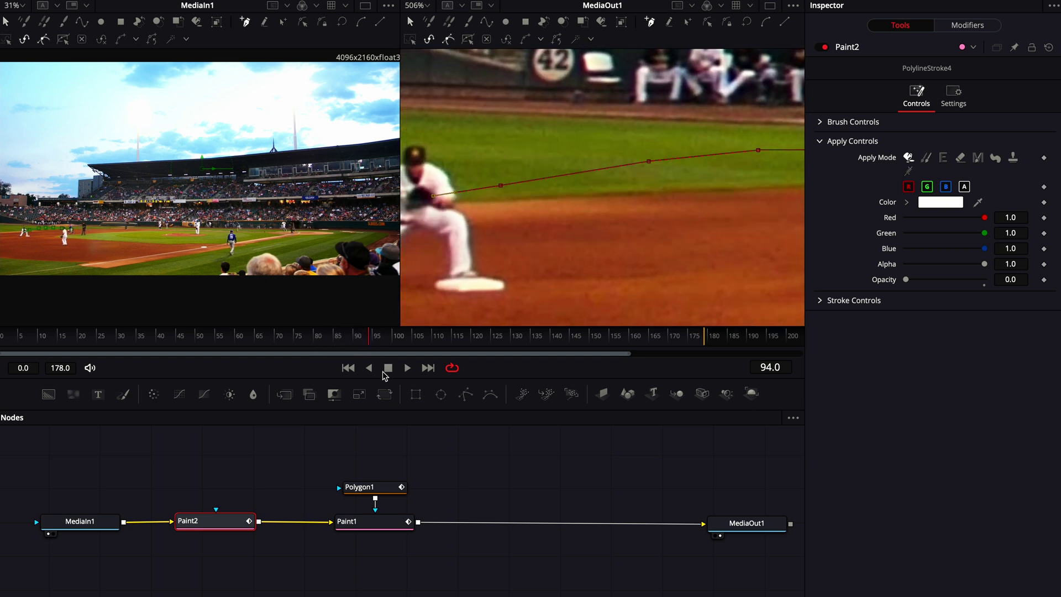
pyautogui.click(821, 122)
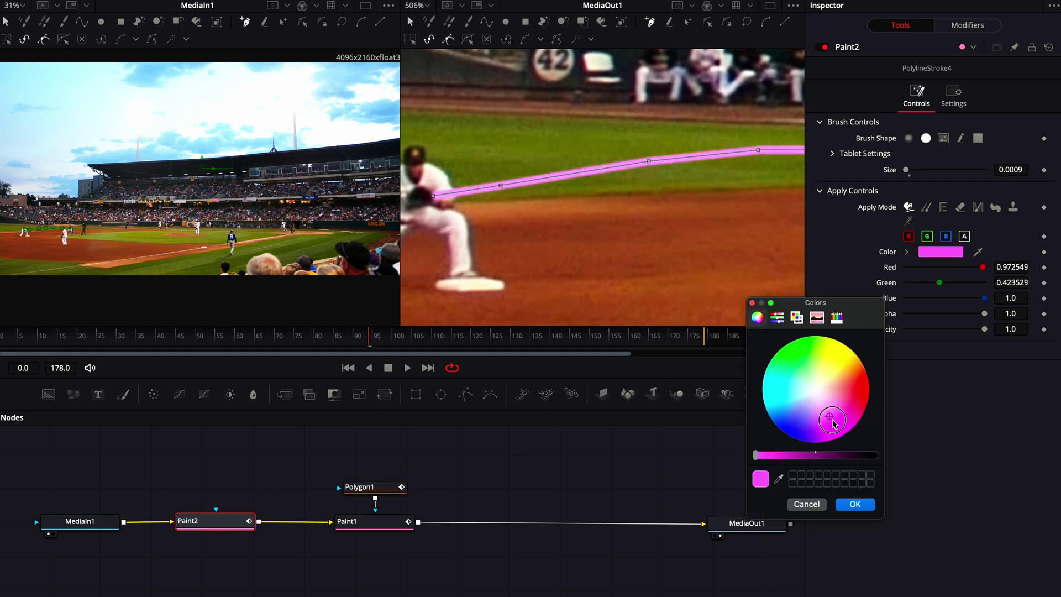
pyautogui.click(843, 436)
pyautogui.click(855, 505)
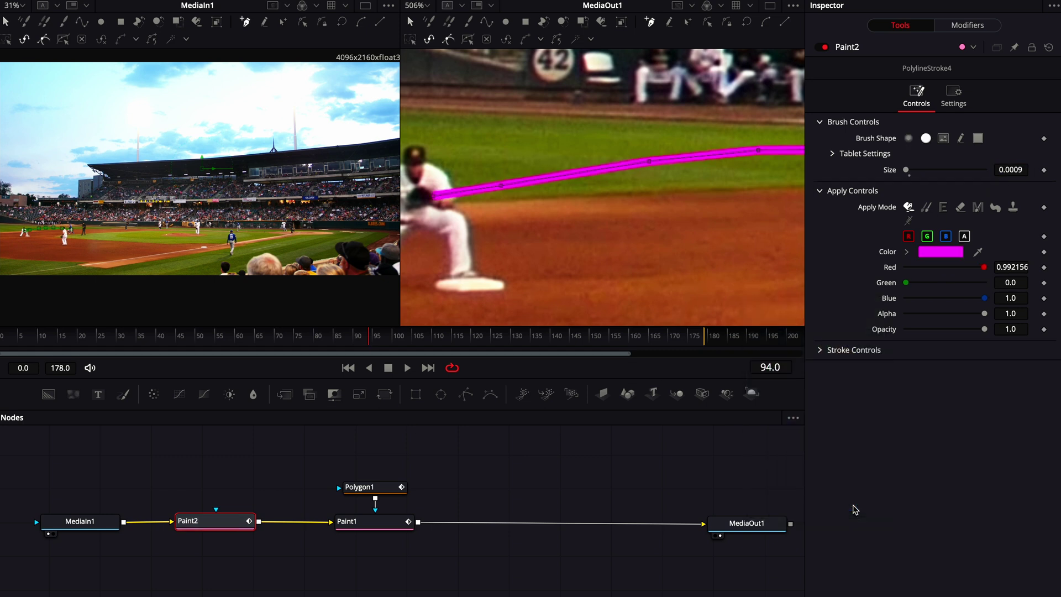
# Keyframe Write On End at frames 92, 88, 84 and 83 so the stroke trails the ball
pyautogui.click(821, 350)
pyautogui.click(357, 346)
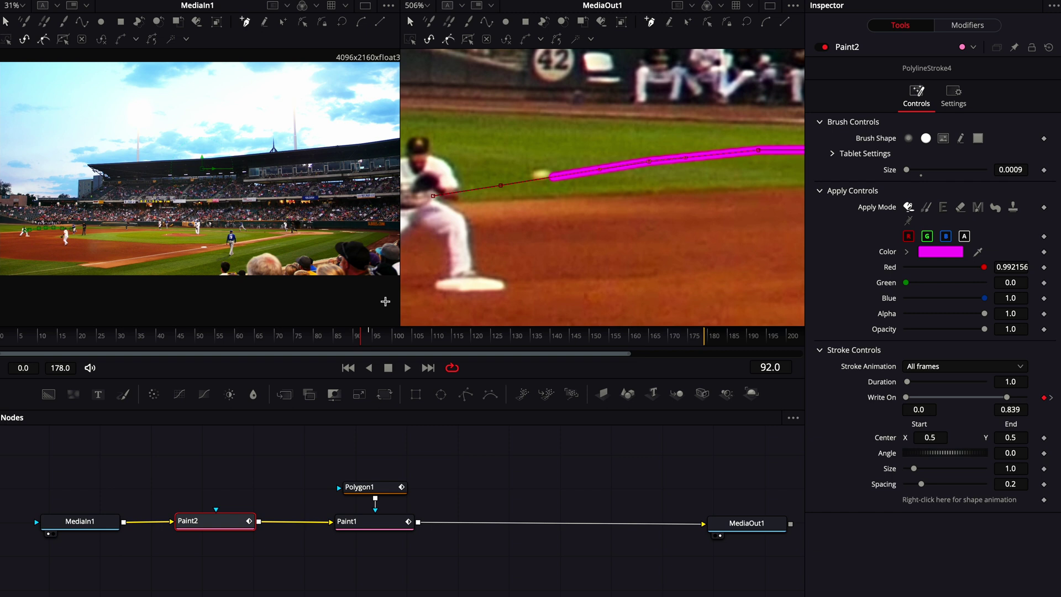
pyautogui.click(345, 338)
pyautogui.moveTo(1005, 397); pyautogui.dragTo(990, 399)
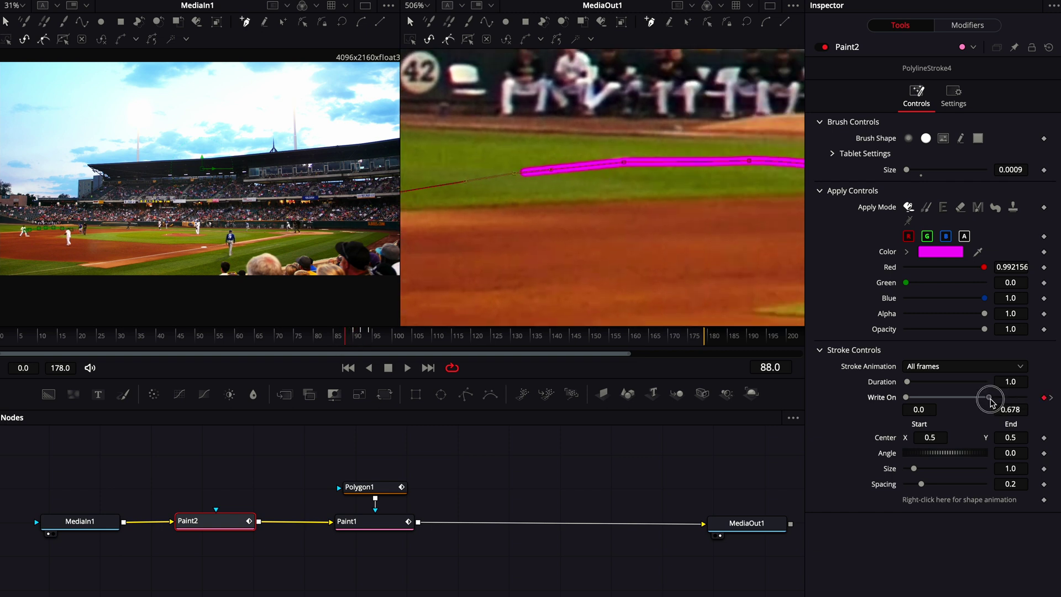
pyautogui.moveTo(340, 339); pyautogui.dragTo(331, 339)
pyautogui.click(326, 339)
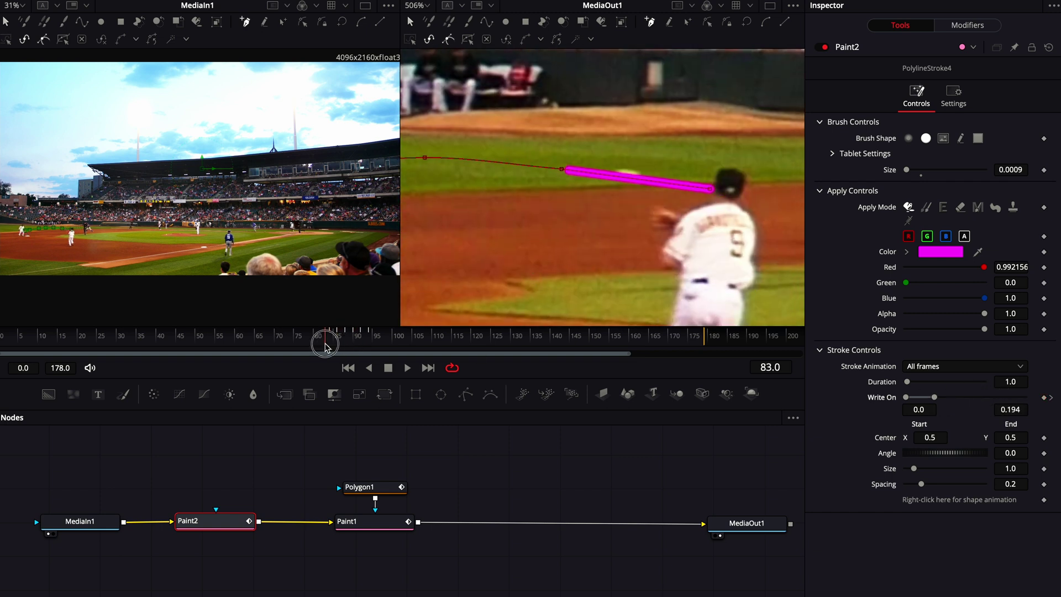
pyautogui.moveTo(934, 398); pyautogui.dragTo(925, 398)
# Add an inverted Polygon2 mask to Paint2 and close it around the player
pyautogui.click(466, 395)
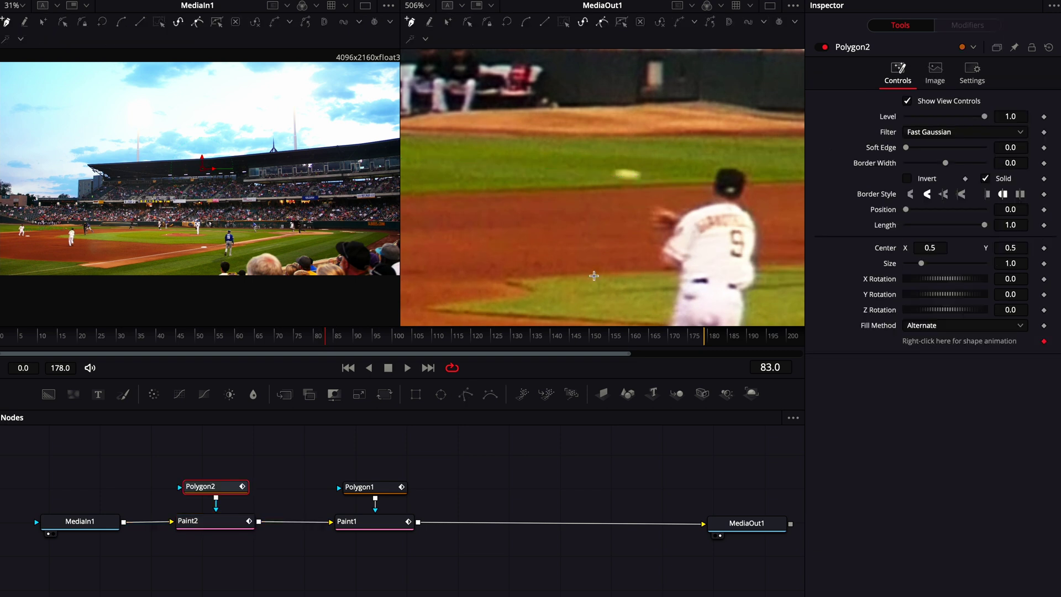
pyautogui.click(907, 179)
pyautogui.click(691, 158)
pyautogui.moveTo(906, 148); pyautogui.dragTo(913, 152)
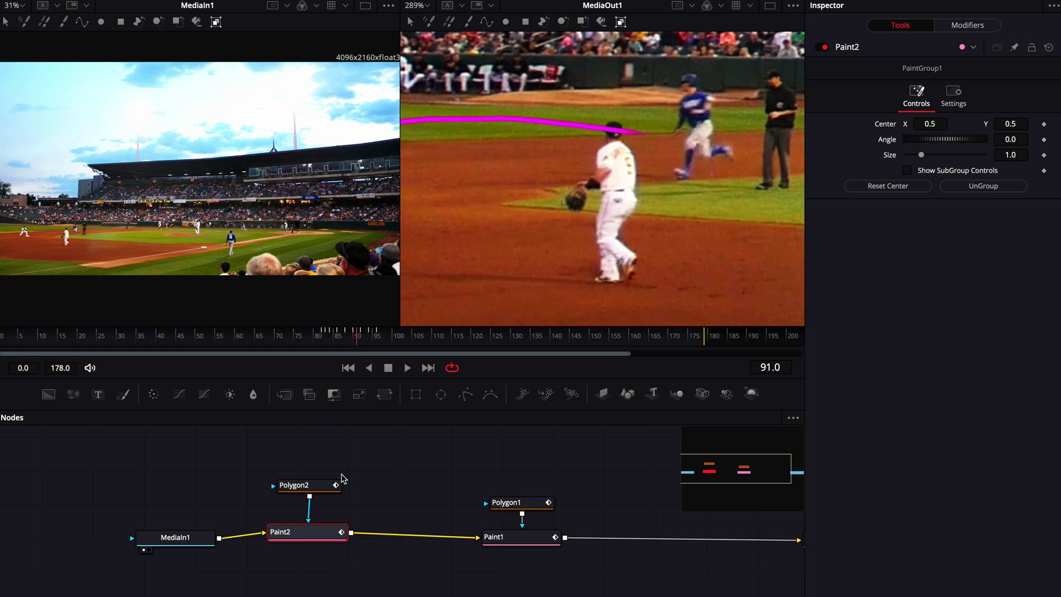
# Draw Polygon3 around the player's head and shoulders, non-inverted, with Paint Mode set to Subtract
pyautogui.click(467, 396)
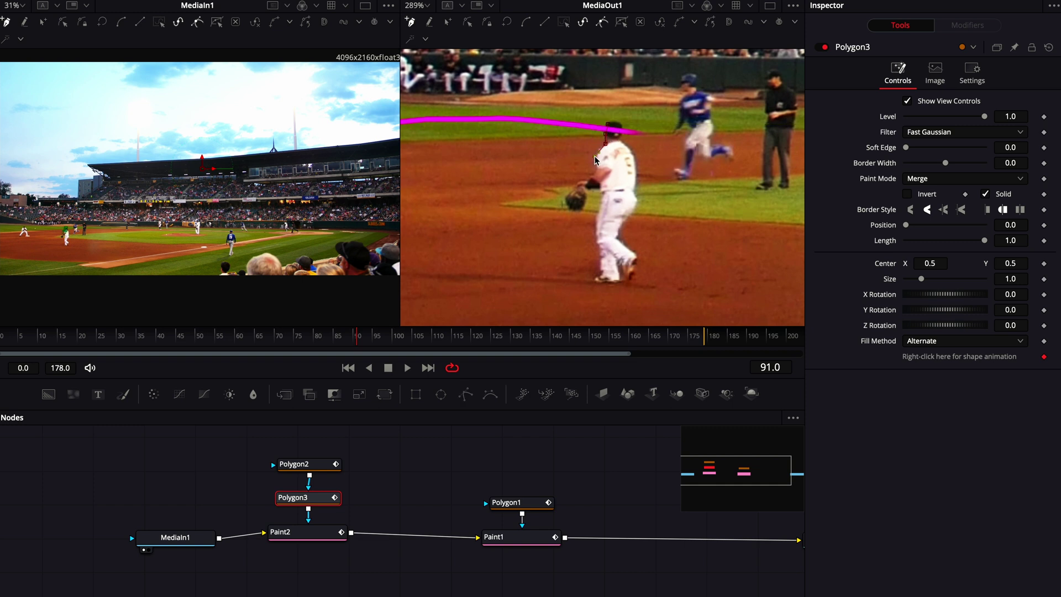
pyautogui.click(617, 122)
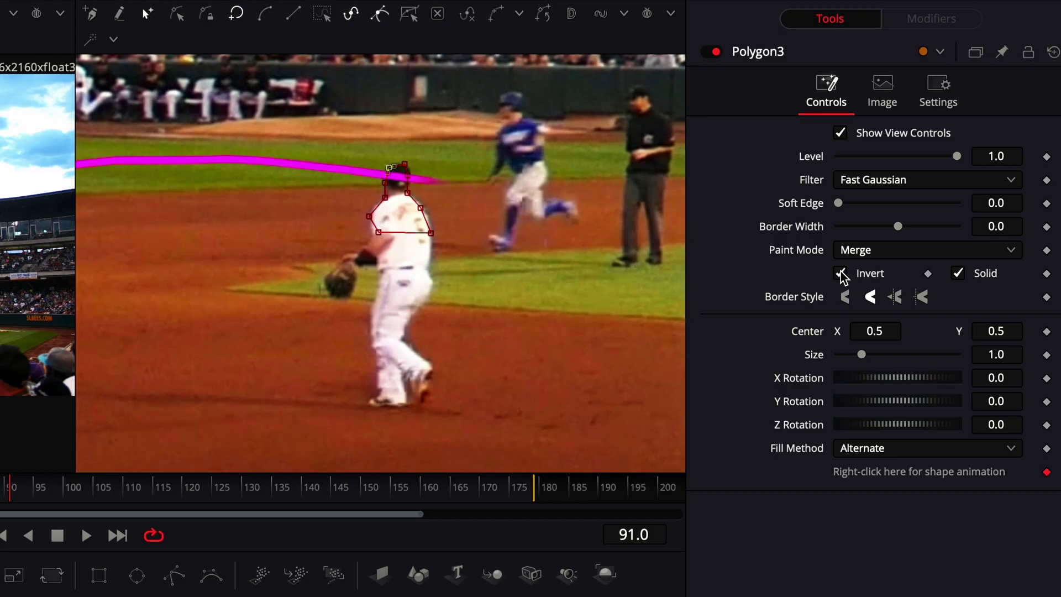
pyautogui.click(841, 275)
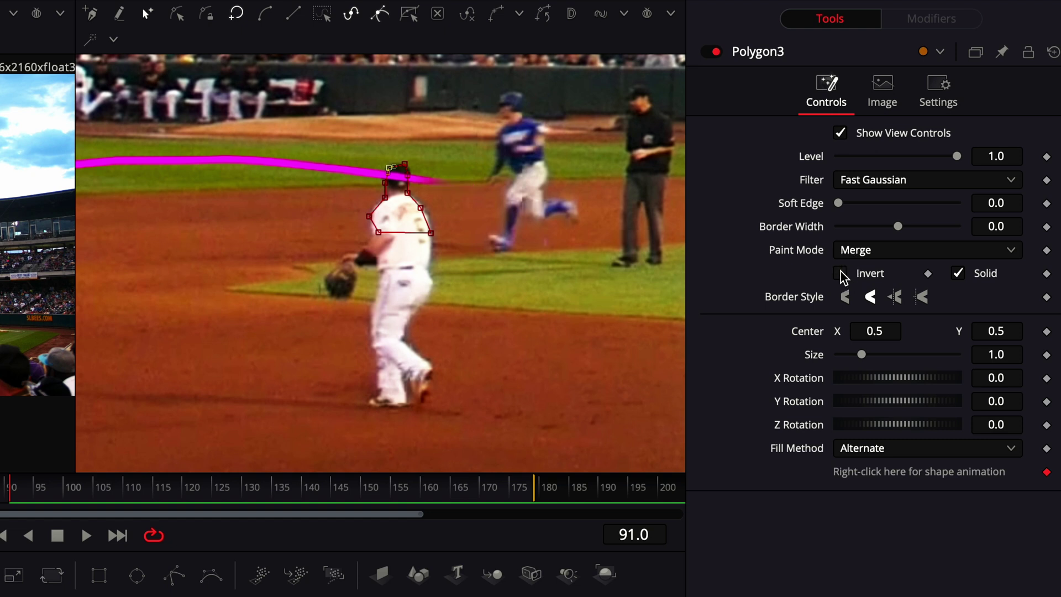
pyautogui.click(912, 250)
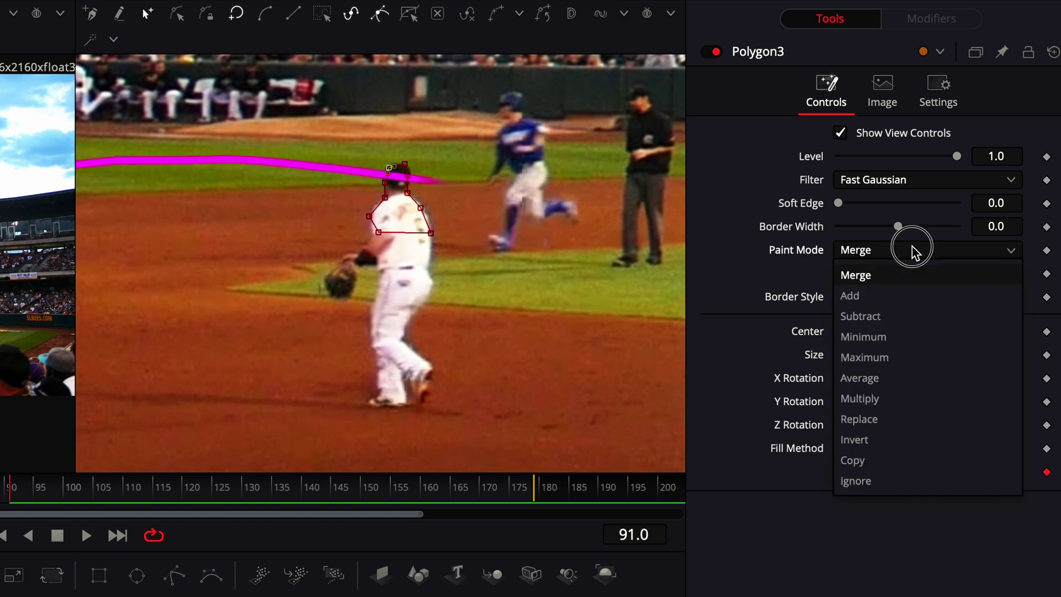
pyautogui.click(860, 317)
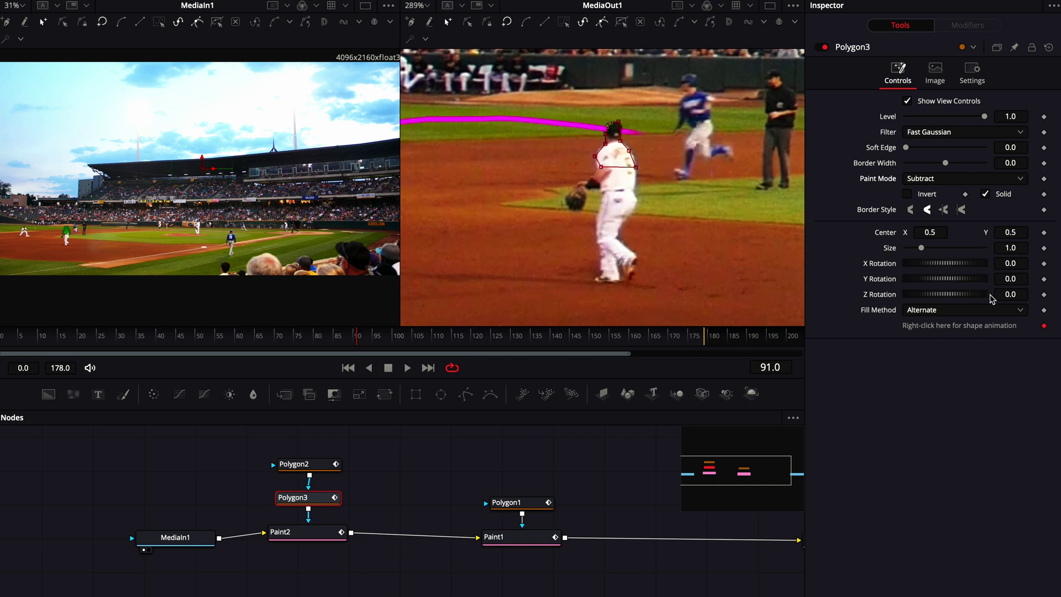
# Keyframe Polygon3's center and move its points onto the player's head at later frames
pyautogui.click(1044, 233)
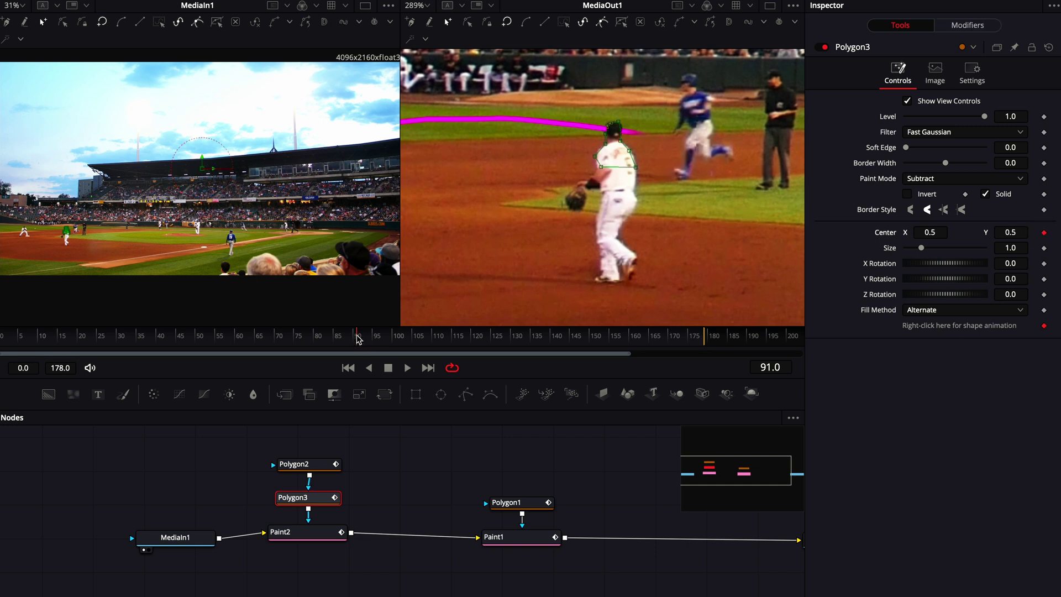
pyautogui.moveTo(358, 340); pyautogui.dragTo(365, 340)
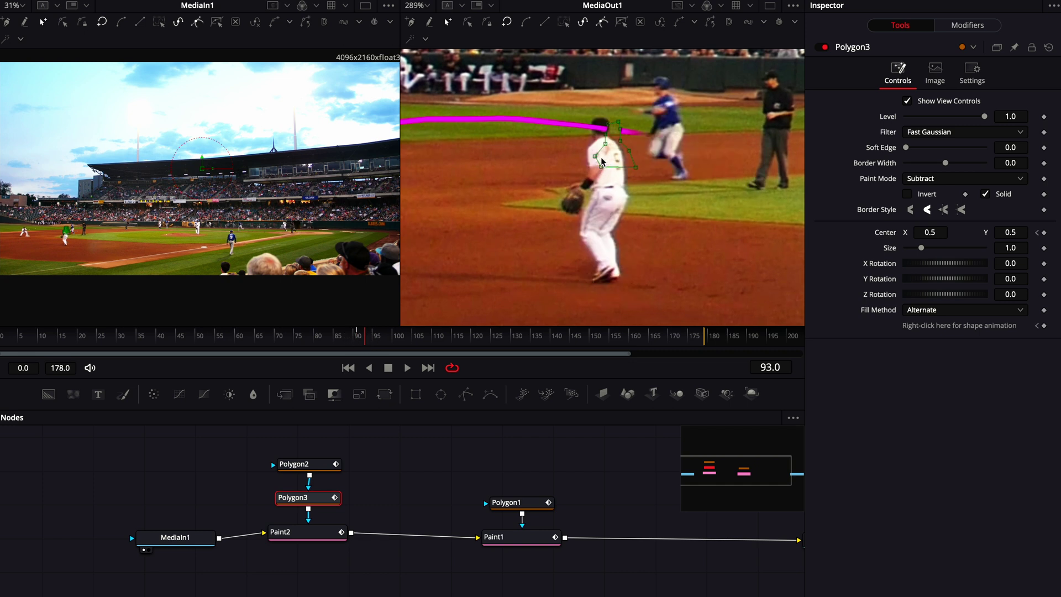
pyautogui.moveTo(581, 99); pyautogui.dragTo(648, 185)
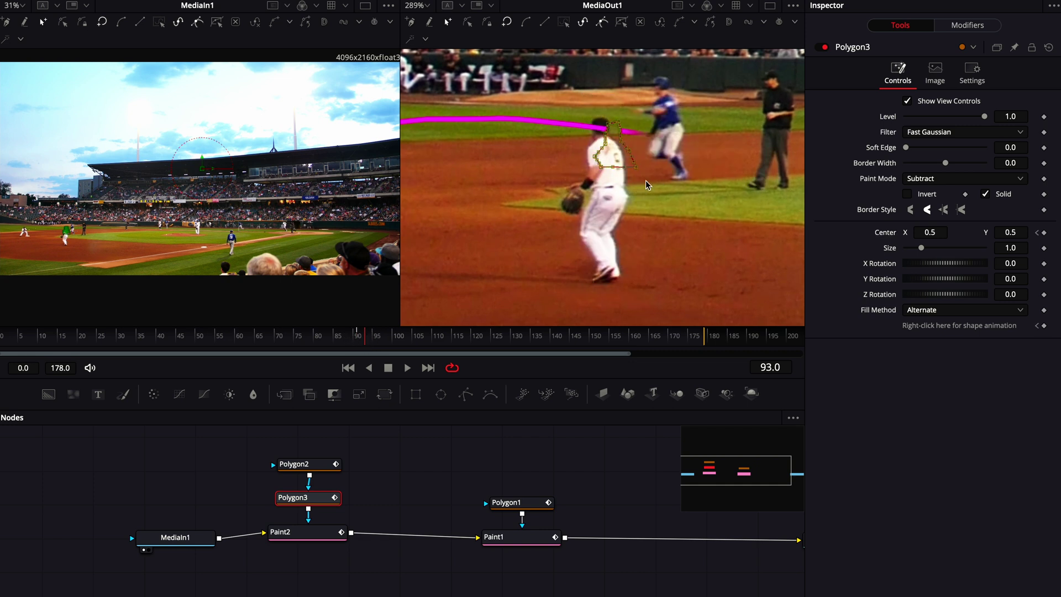
pyautogui.click(606, 153)
pyautogui.moveTo(578, 94); pyautogui.dragTo(645, 180)
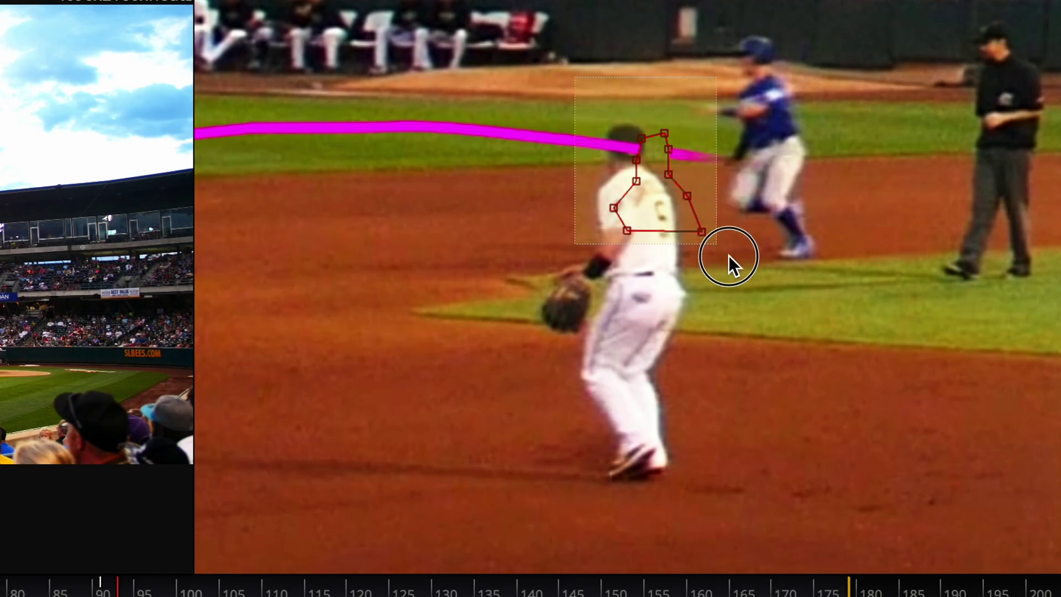
pyautogui.moveTo(699, 231); pyautogui.dragTo(671, 217)
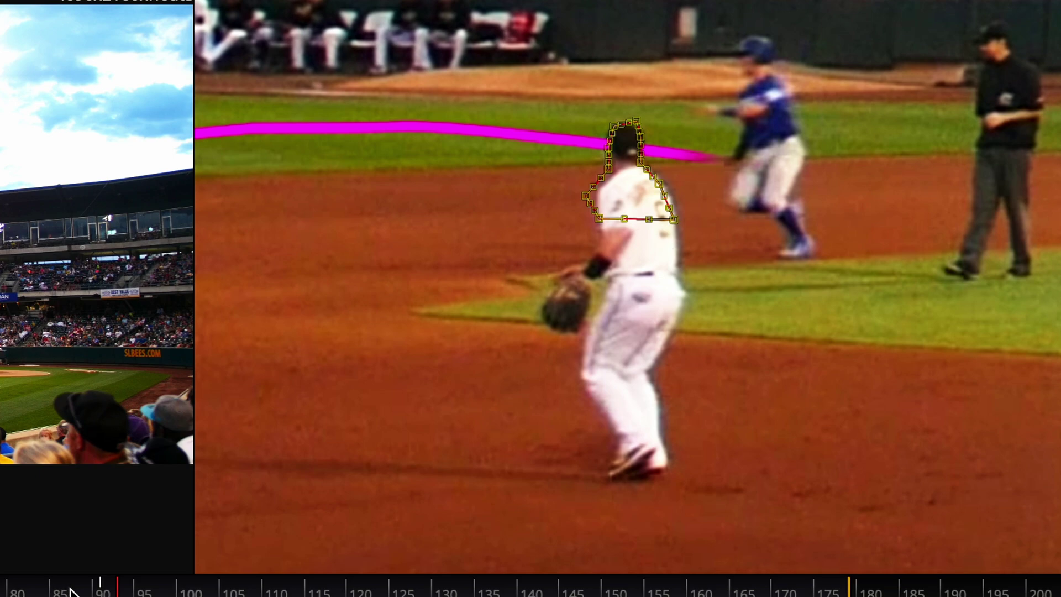
pyautogui.moveTo(113, 590); pyautogui.dragTo(196, 595)
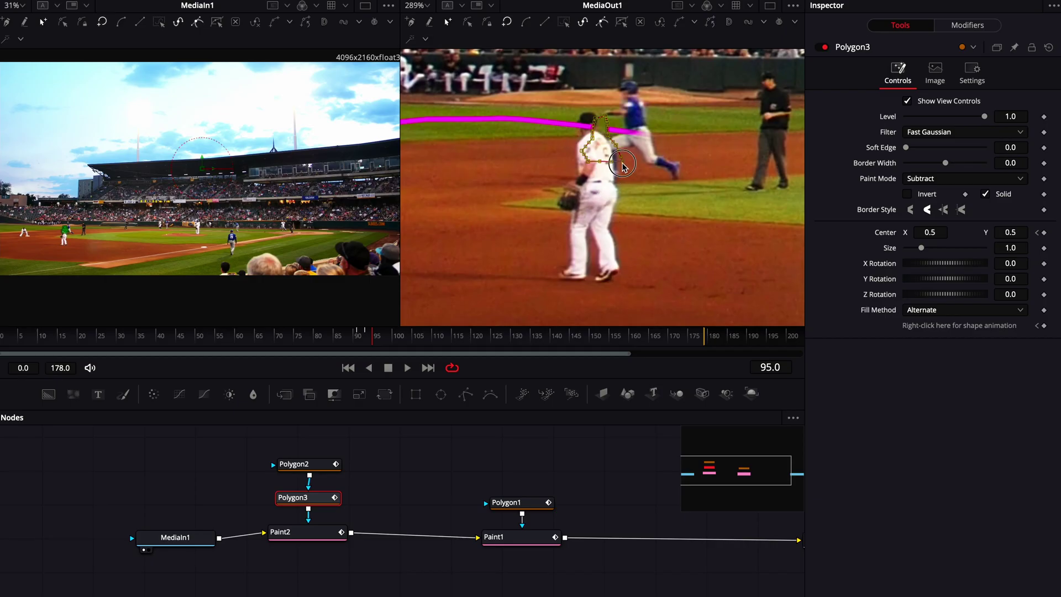
pyautogui.moveTo(622, 163); pyautogui.dragTo(614, 159)
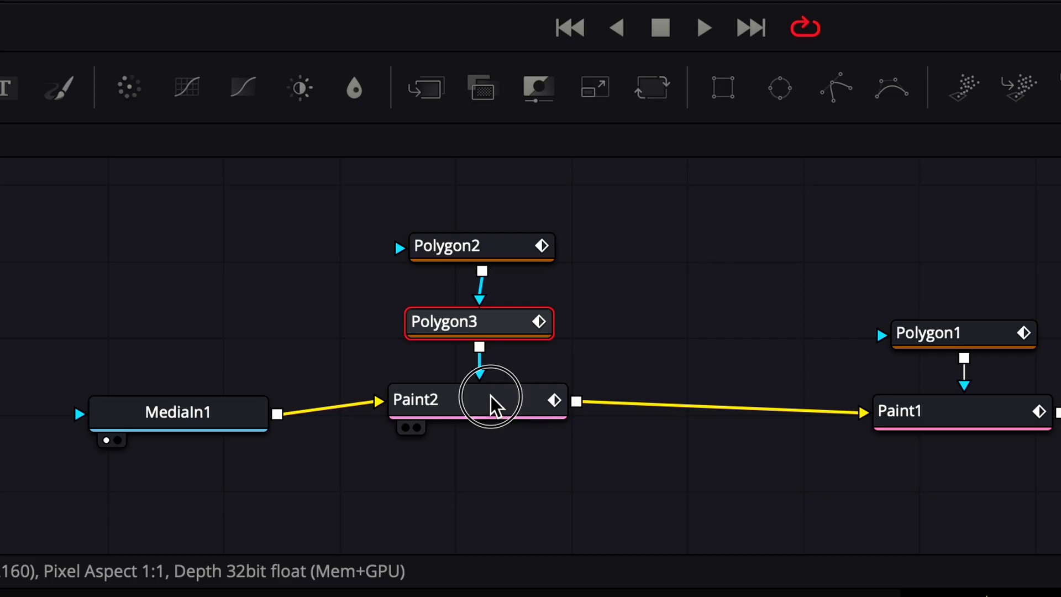
# Keyframe PolylineStroke4 opacity from 1.0 at frame 98 down to 0.236 at frame 100
pyautogui.click(314, 533)
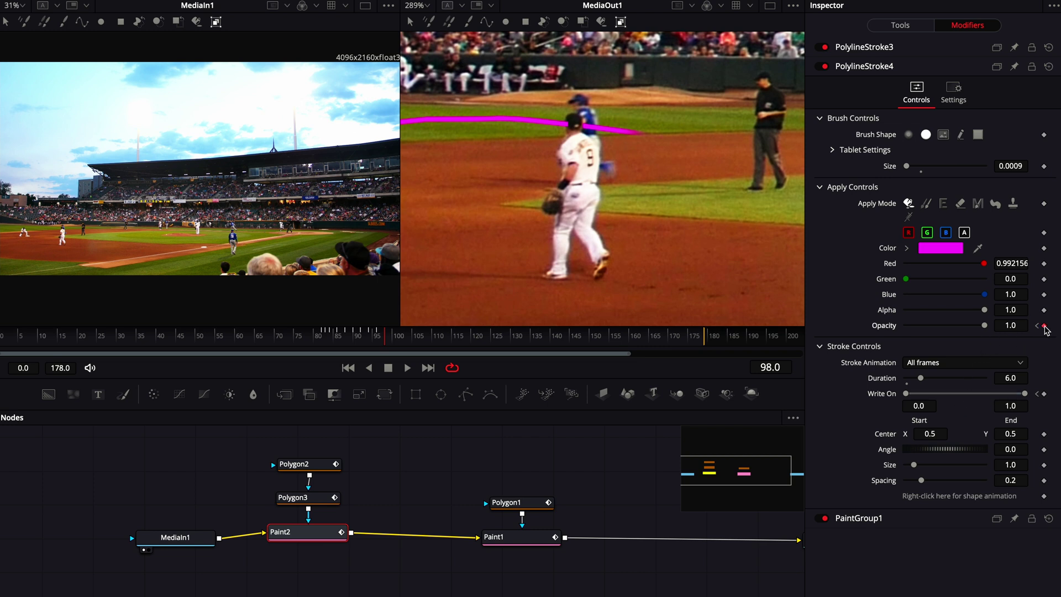
pyautogui.moveTo(385, 340); pyautogui.dragTo(396, 340)
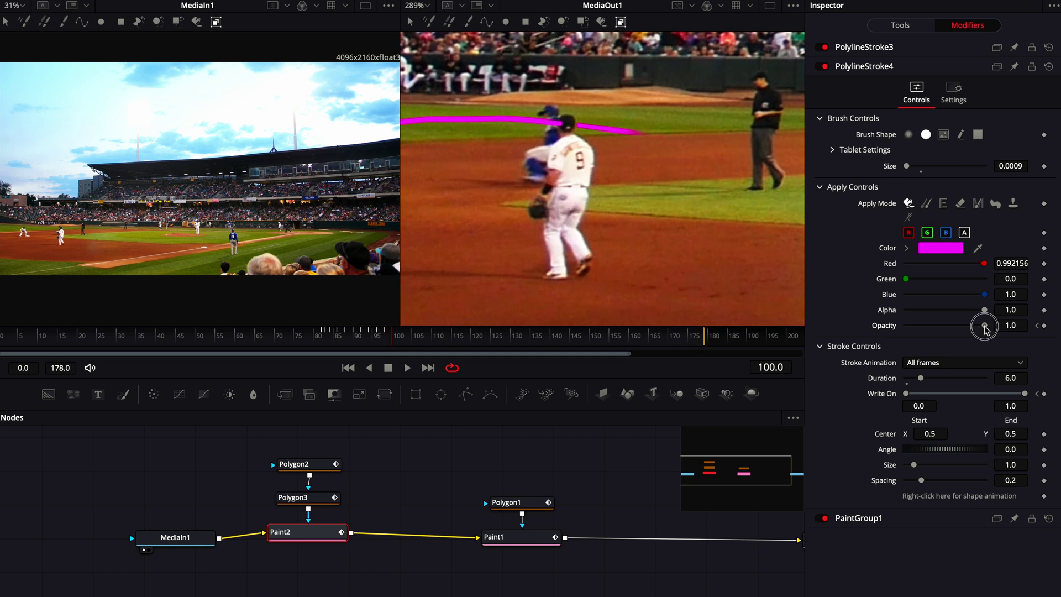
pyautogui.moveTo(985, 328); pyautogui.dragTo(882, 334)
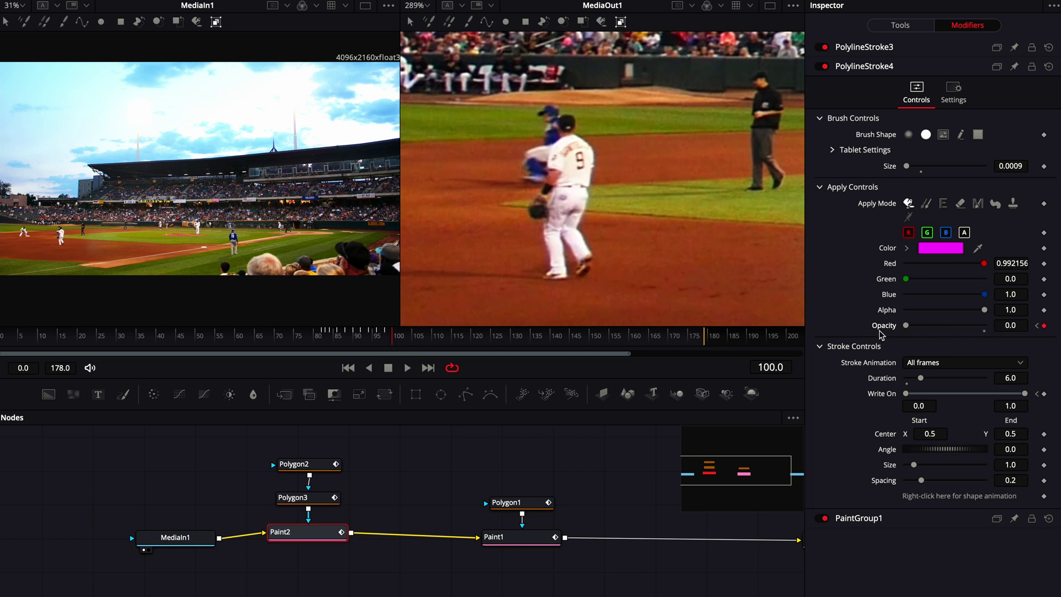
pyautogui.moveTo(392, 343); pyautogui.dragTo(391, 339)
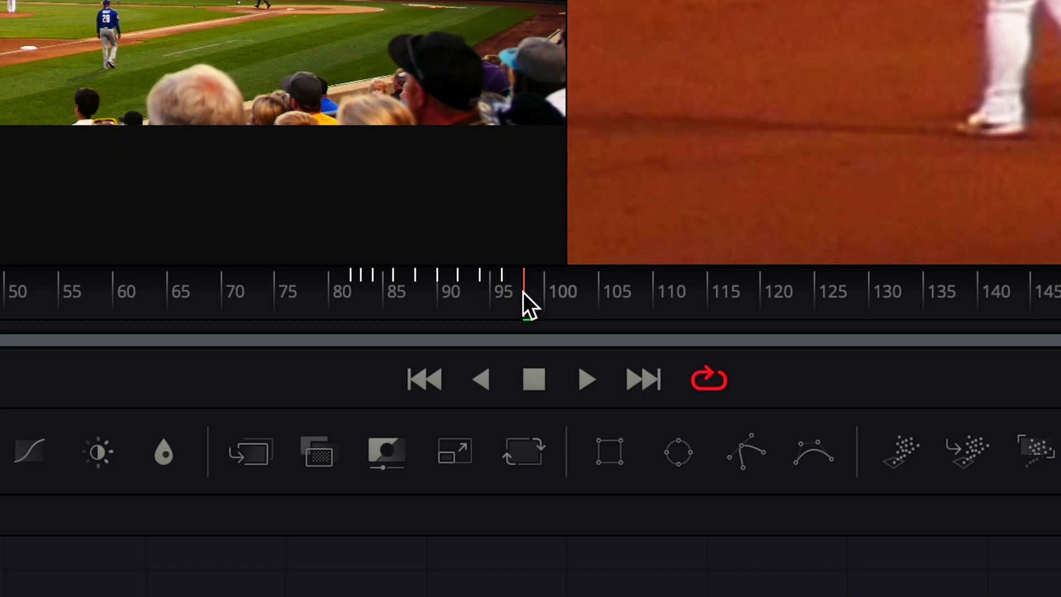
pyautogui.moveTo(523, 292); pyautogui.dragTo(546, 293)
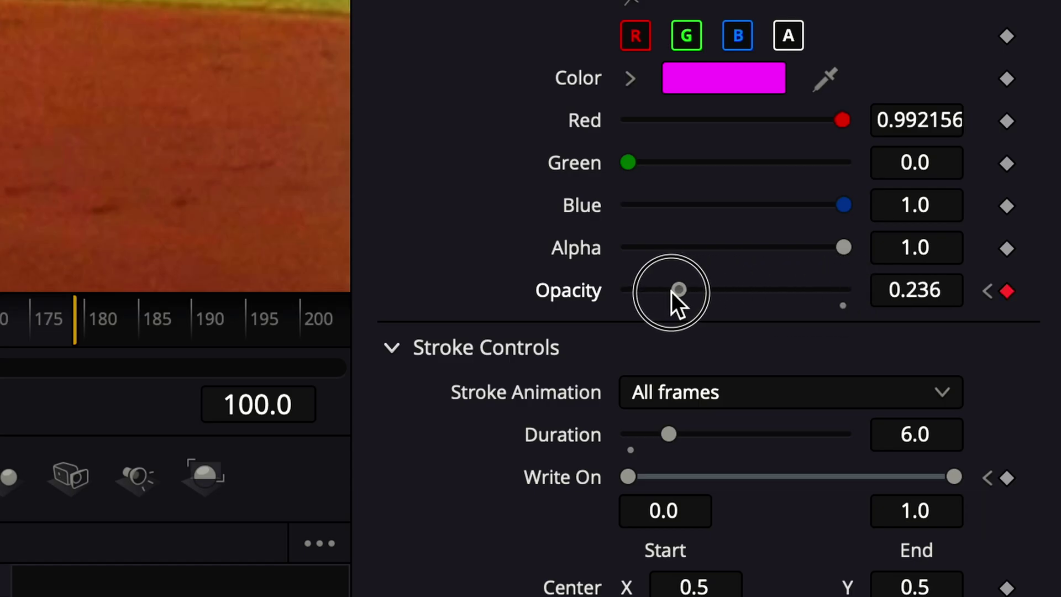